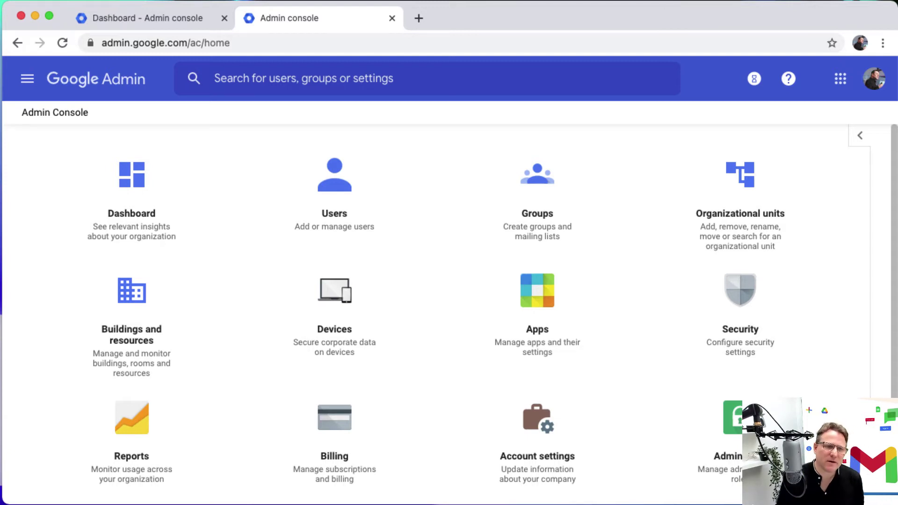
- Open the Security Dashboard with its external file sharing (29K shares, 5.5K views) and message authentication charts
{"action": "left_click", "coordinate": [735, 300]}
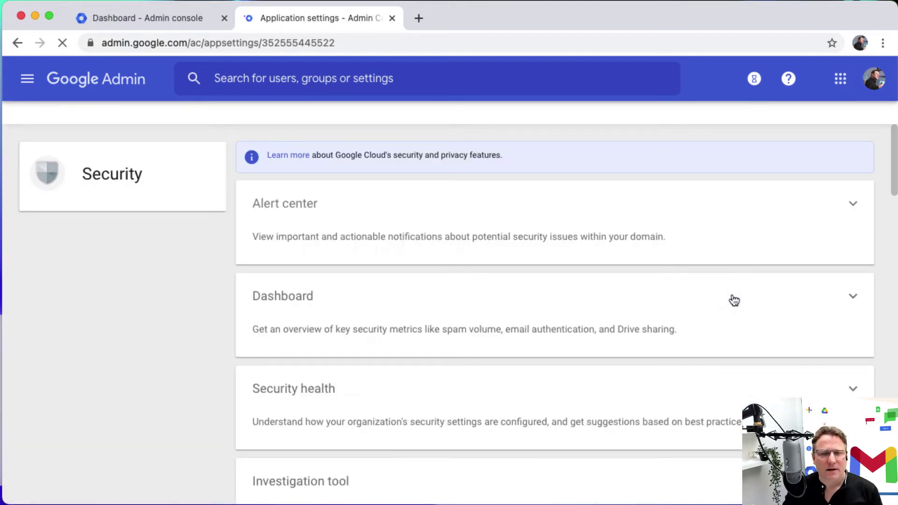
{"action": "scroll", "coordinate": [578, 280], "scroll_direction": "down", "scroll_amount": 3}
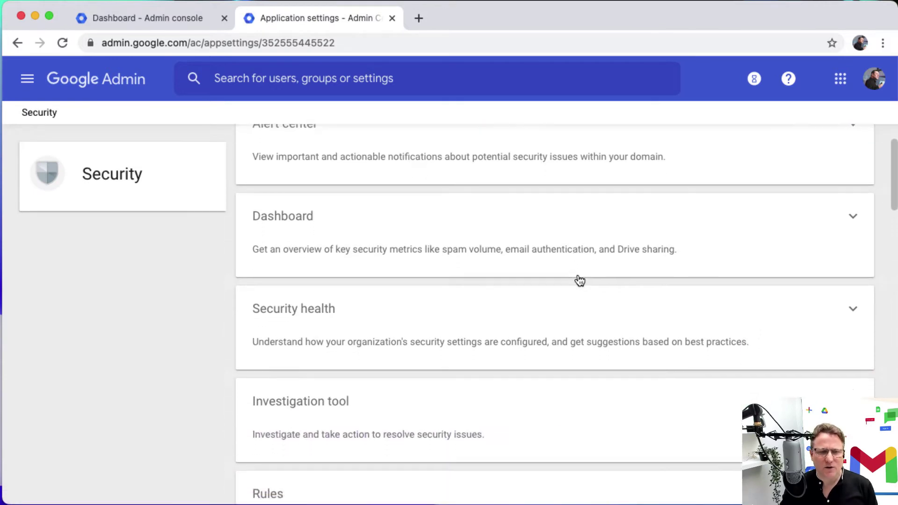
{"action": "left_click", "coordinate": [408, 369]}
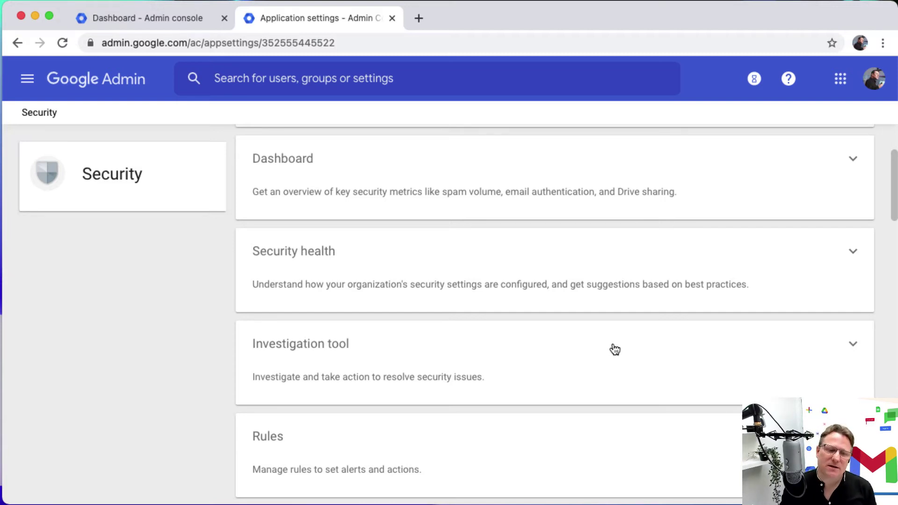
{"action": "scroll", "coordinate": [589, 350], "scroll_direction": "up", "scroll_amount": 3}
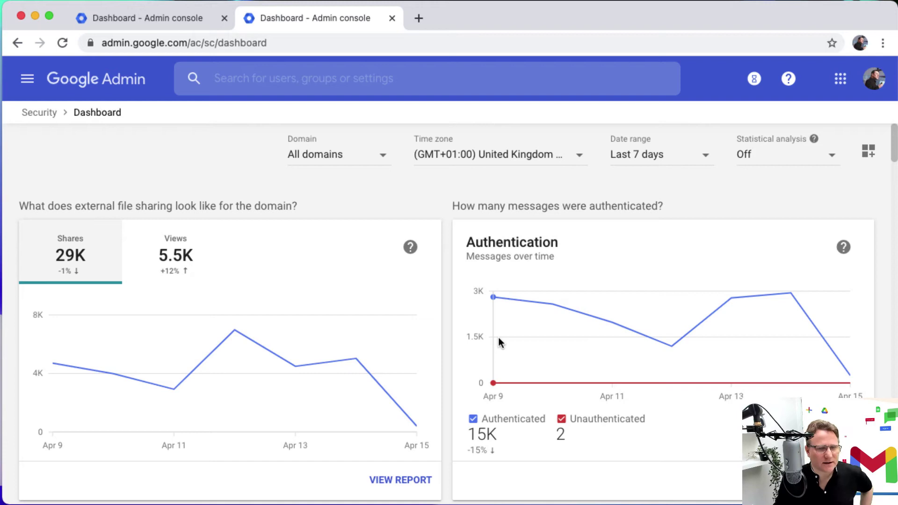
{"action": "mouse_move", "coordinate": [613, 308]}
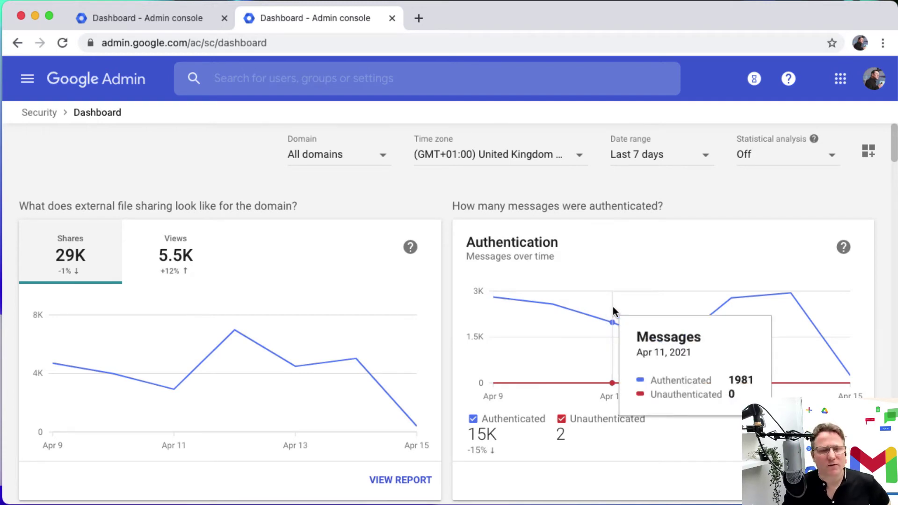
{"action": "mouse_move", "coordinate": [577, 305]}
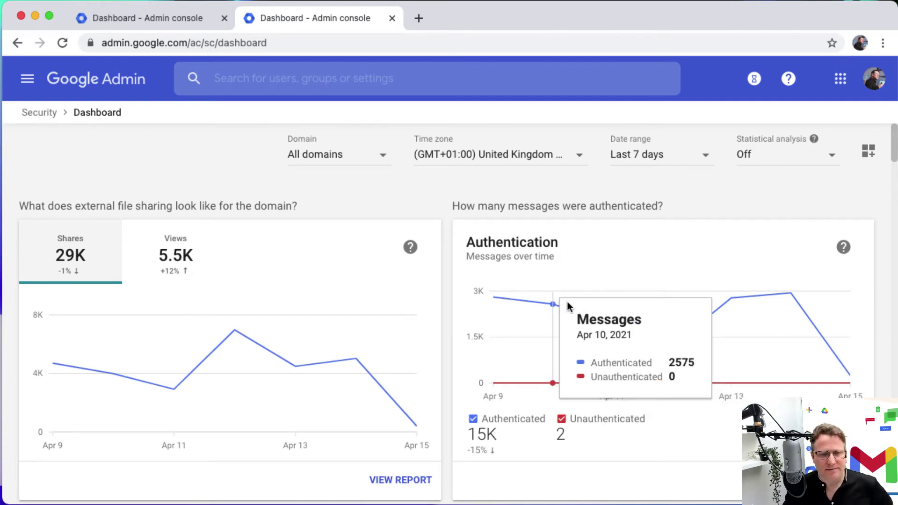
{"action": "scroll", "coordinate": [330, 268], "scroll_direction": "down", "scroll_amount": 3}
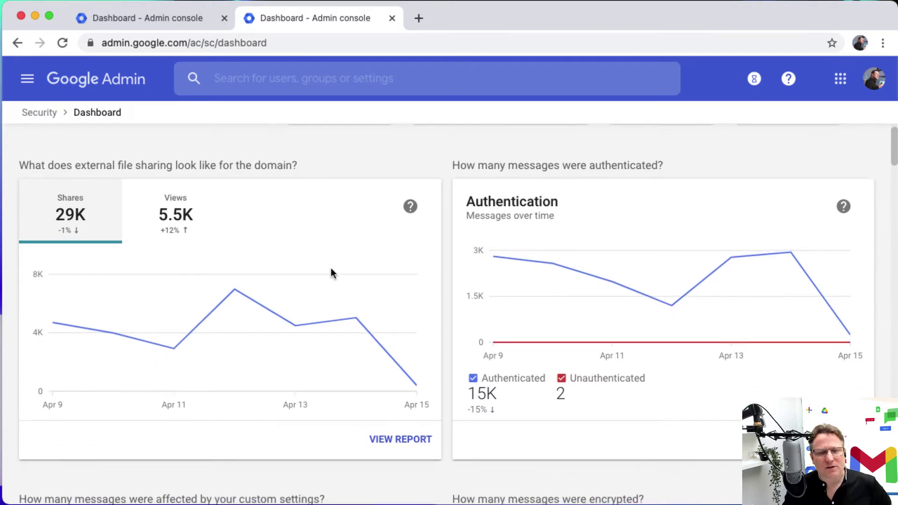
{"action": "scroll", "coordinate": [330, 268], "scroll_direction": "down", "scroll_amount": 10}
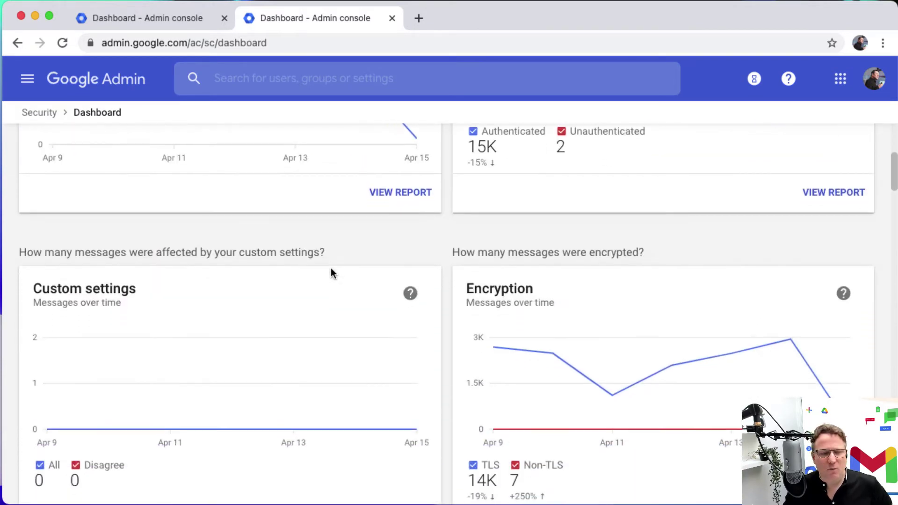
{"action": "scroll", "coordinate": [330, 270], "scroll_direction": "down", "scroll_amount": 6}
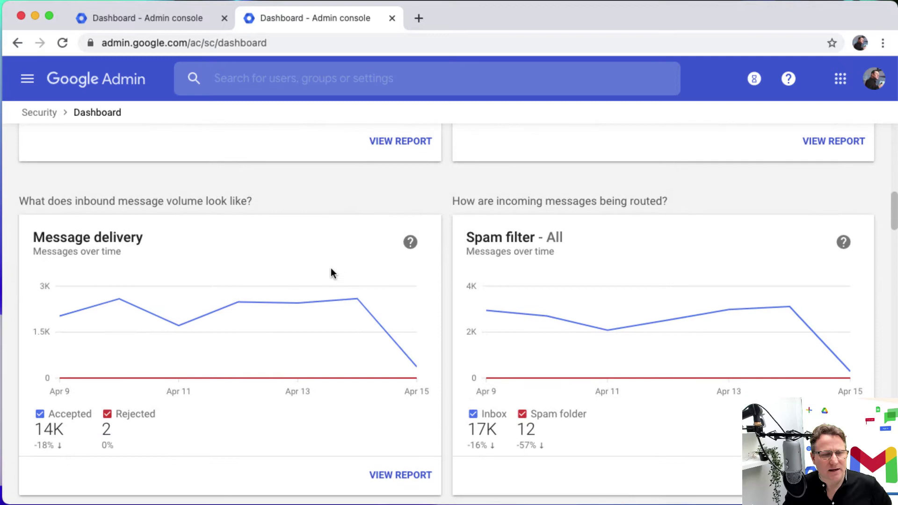
{"action": "scroll", "coordinate": [331, 272], "scroll_direction": "down", "scroll_amount": 5}
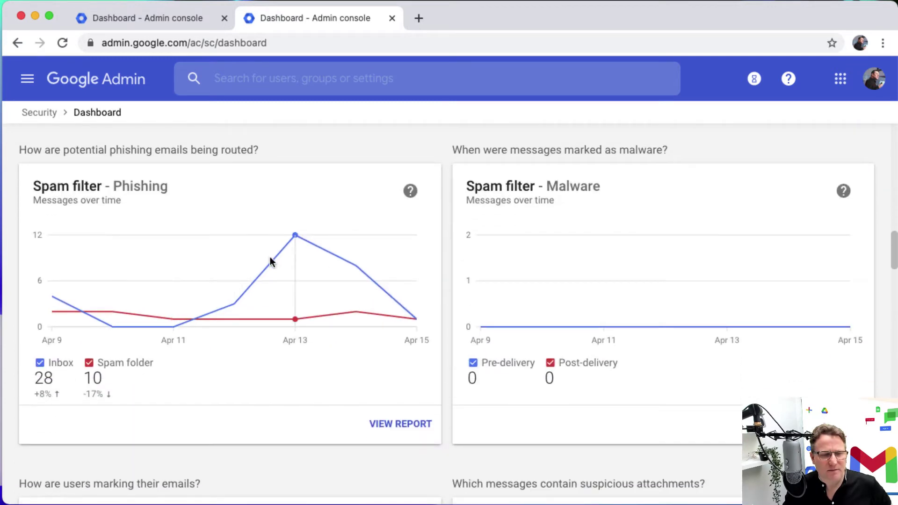
{"action": "mouse_move", "coordinate": [295, 241]}
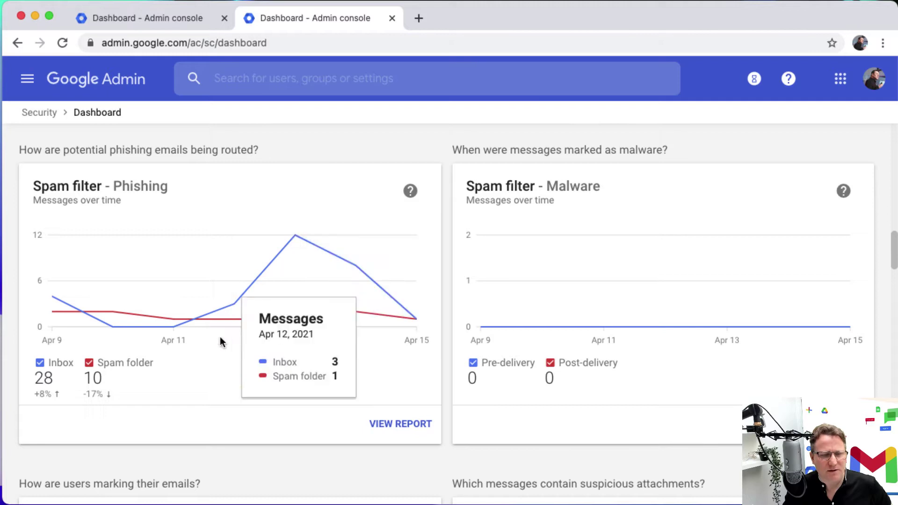
- Open the Spam filter - Phishing report and scroll down to its Subject table
{"action": "left_click", "coordinate": [400, 424]}
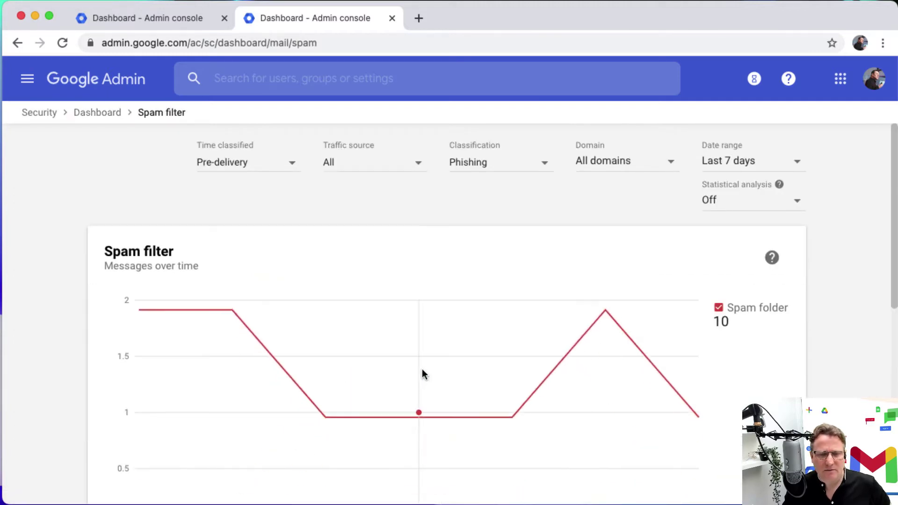
{"action": "scroll", "coordinate": [392, 336], "scroll_direction": "down", "scroll_amount": 5}
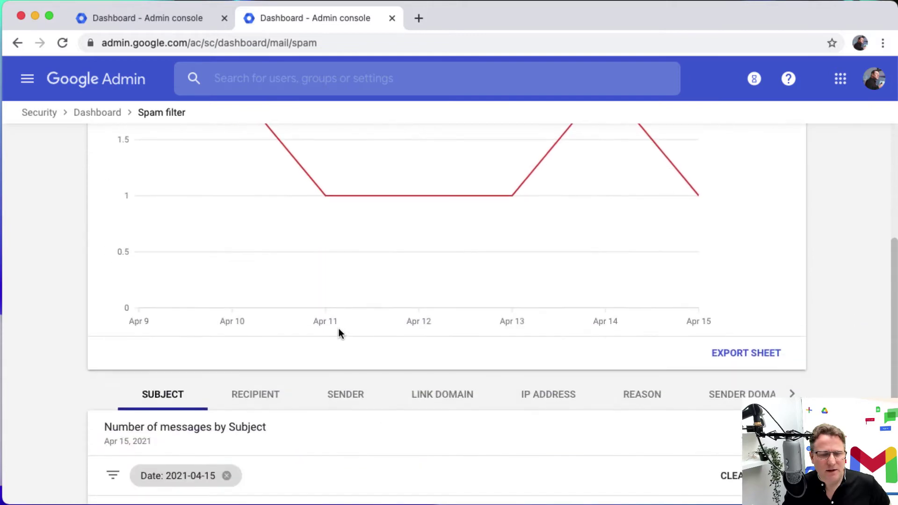
{"action": "scroll", "coordinate": [352, 322], "scroll_direction": "down", "scroll_amount": 2}
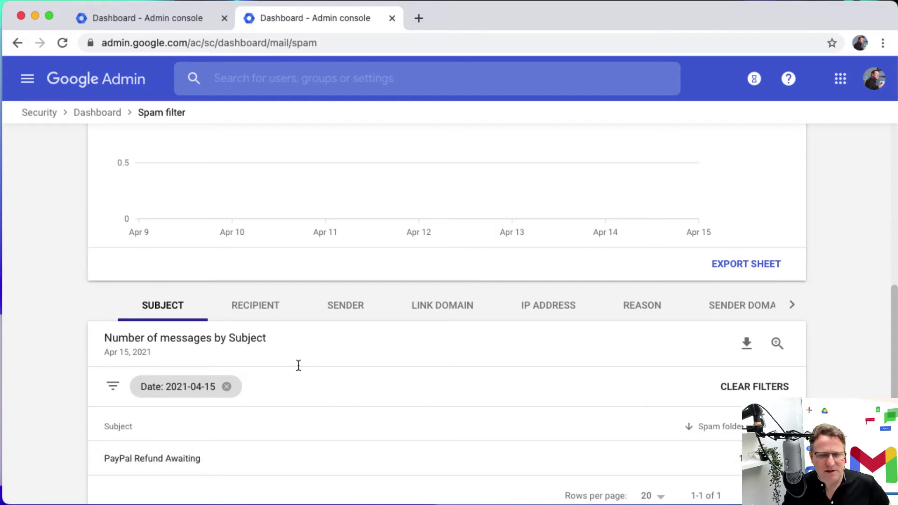
{"action": "scroll", "coordinate": [421, 393], "scroll_direction": "up", "scroll_amount": 6}
{"action": "scroll", "coordinate": [472, 373], "scroll_direction": "down", "scroll_amount": 7}
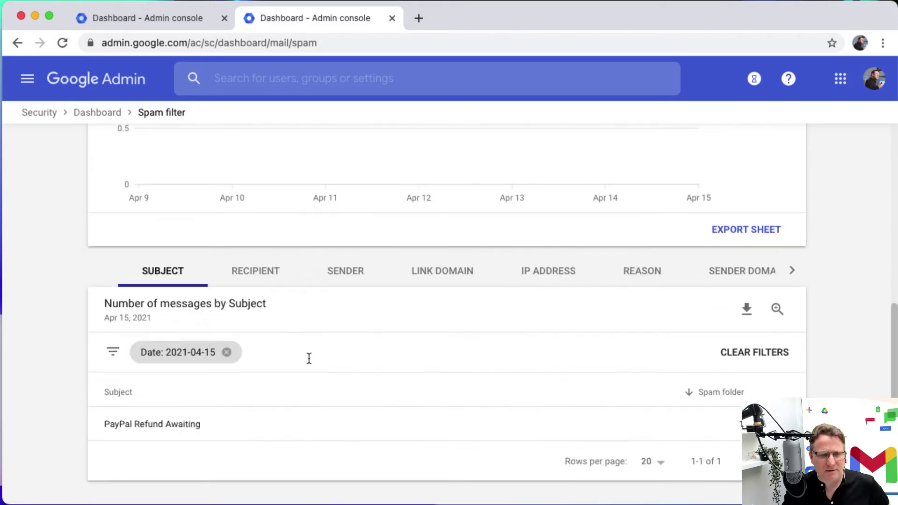
- Change the Subject table's Date filter to 2021-04-14 and apply it
{"action": "left_click", "coordinate": [165, 352]}
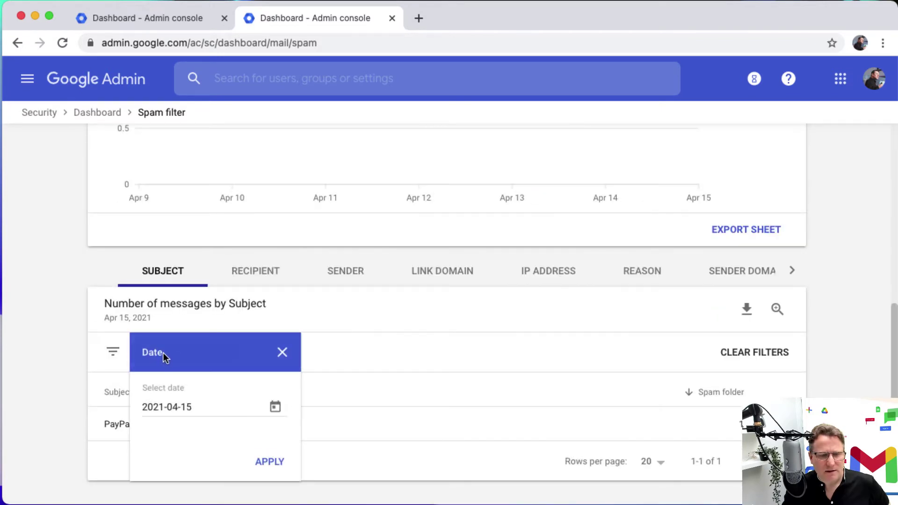
{"action": "left_click", "coordinate": [275, 405]}
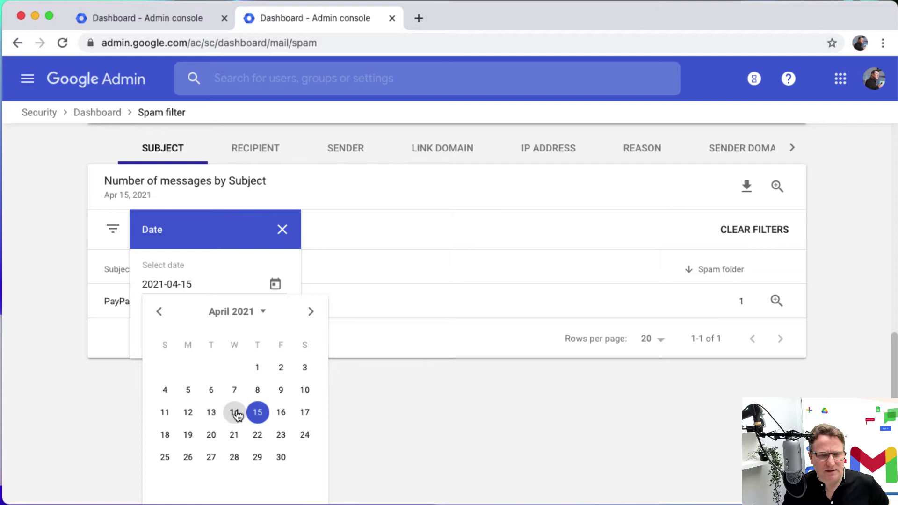
{"action": "scroll", "coordinate": [353, 248], "scroll_direction": "up", "scroll_amount": 3}
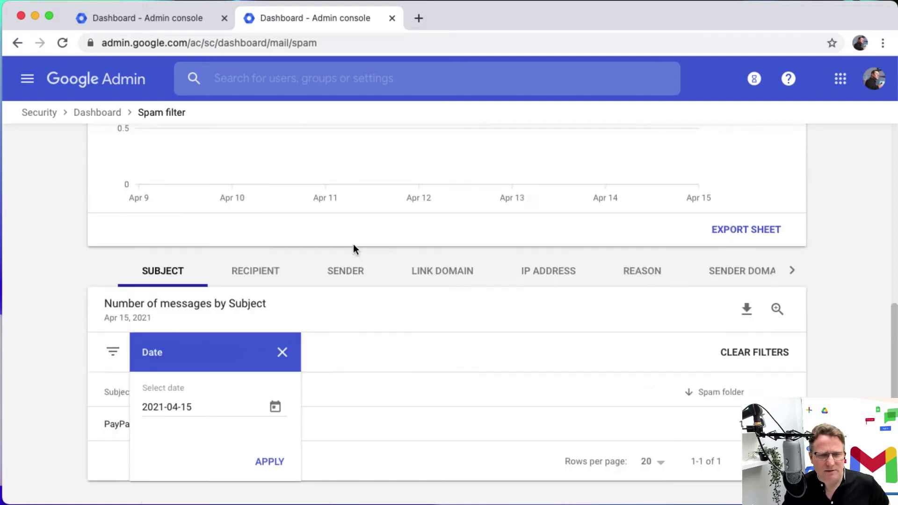
{"action": "scroll", "coordinate": [528, 389], "scroll_direction": "up", "scroll_amount": 7}
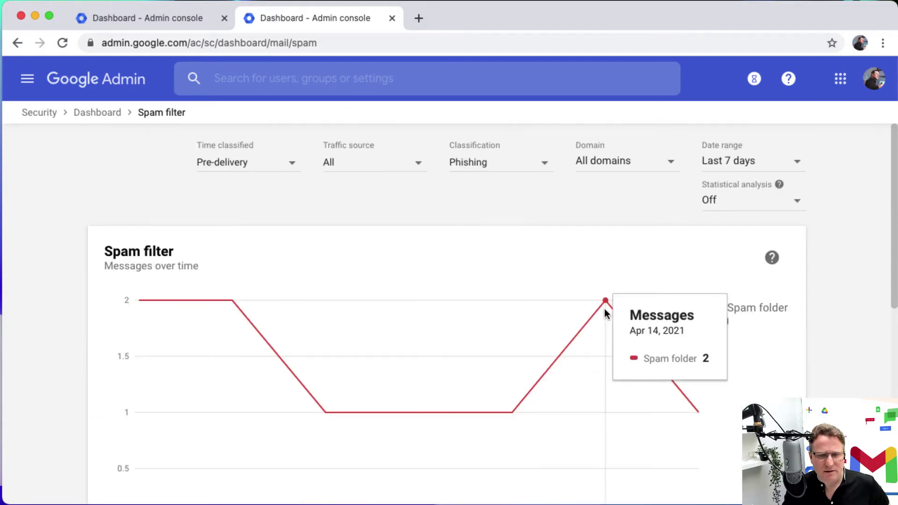
{"action": "scroll", "coordinate": [523, 384], "scroll_direction": "down", "scroll_amount": 3}
{"action": "scroll", "coordinate": [523, 384], "scroll_direction": "down", "scroll_amount": 5}
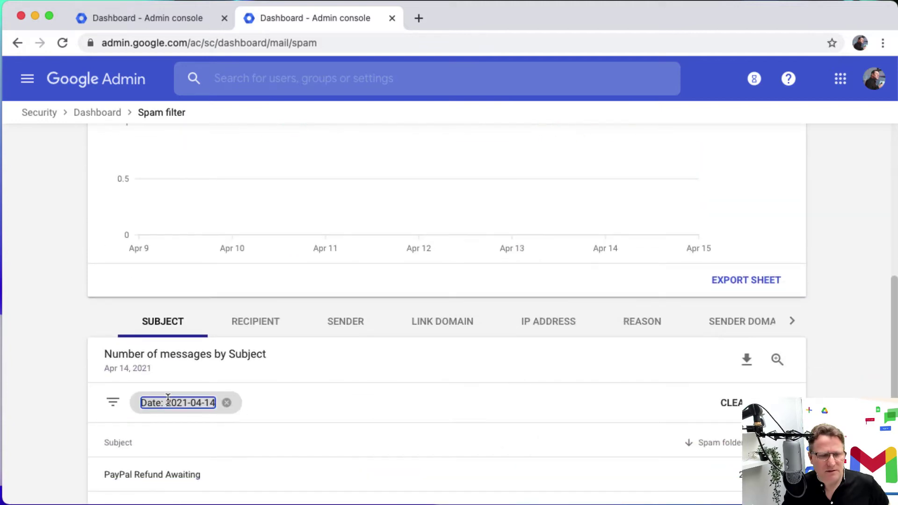
{"action": "left_click", "coordinate": [174, 403]}
{"action": "left_click", "coordinate": [104, 438]}
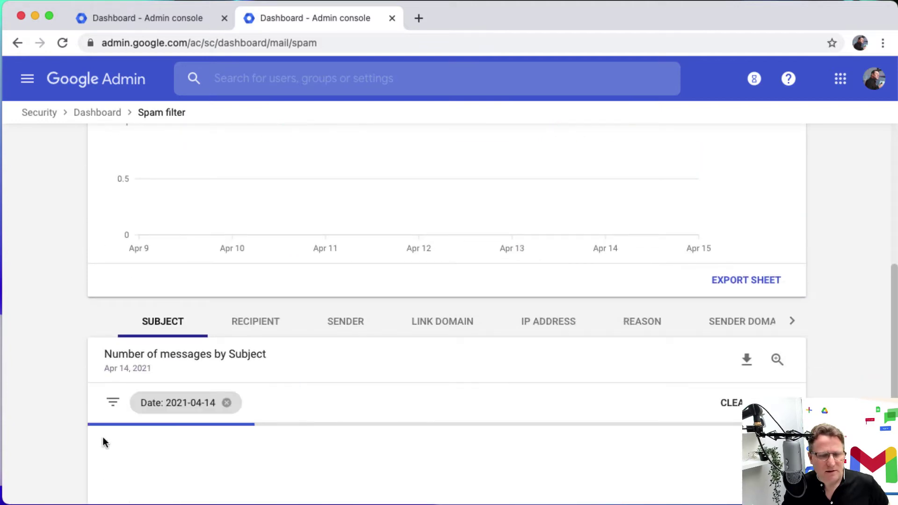
- Highlight the 'PayPal Refund Awaiting' subject in the filtered table
{"action": "scroll", "coordinate": [327, 411], "scroll_direction": "down", "scroll_amount": 2}
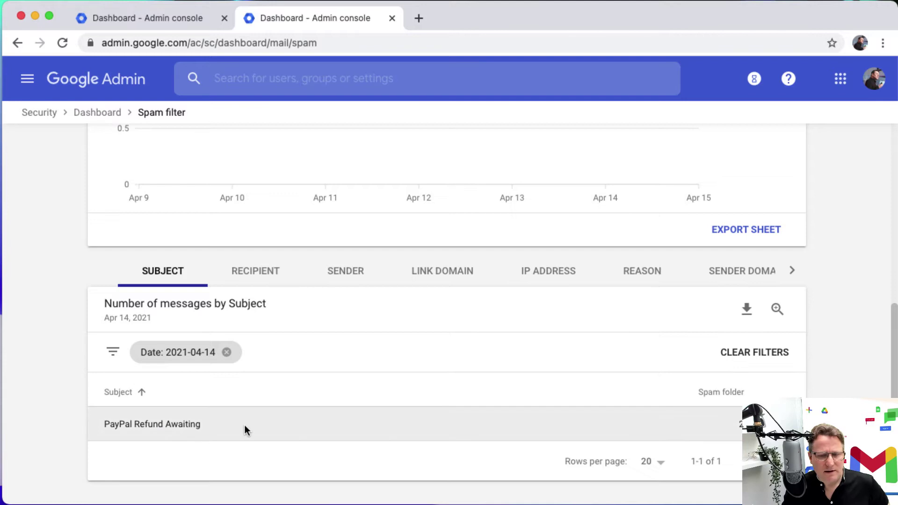
{"action": "left_click_drag", "start_coordinate": [218, 422], "coordinate": [97, 425]}
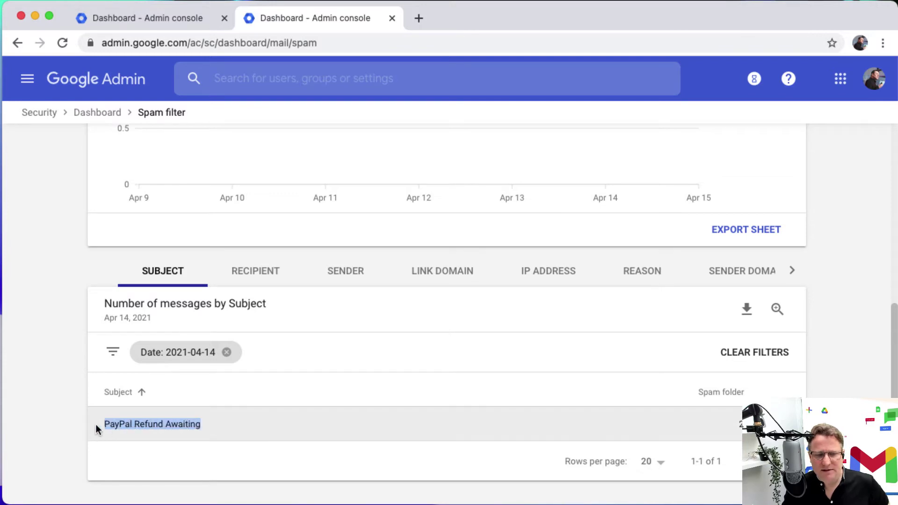
{"action": "left_click", "coordinate": [252, 425]}
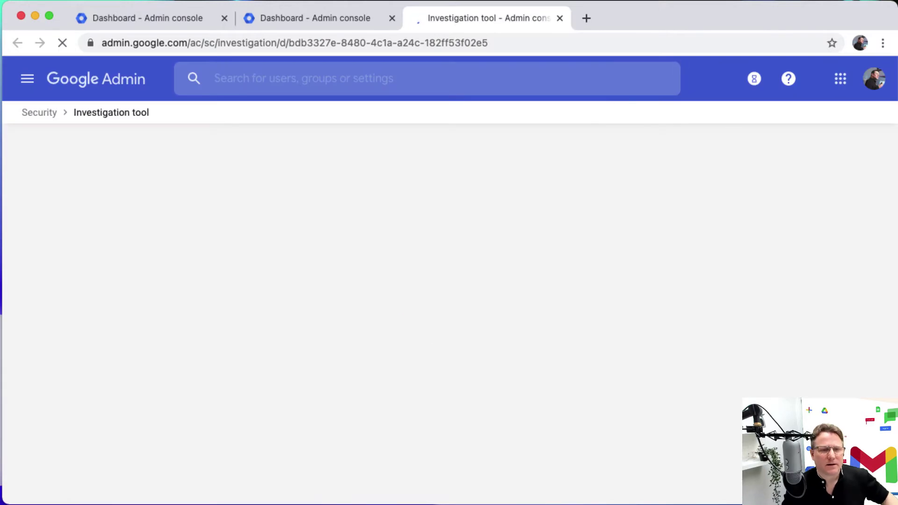
- Scroll past the Date, Event, Spam classification and Subject conditions to the 2 'PayPal Refund Awaiting' results
{"action": "scroll", "coordinate": [720, 393], "scroll_direction": "down", "scroll_amount": 10}
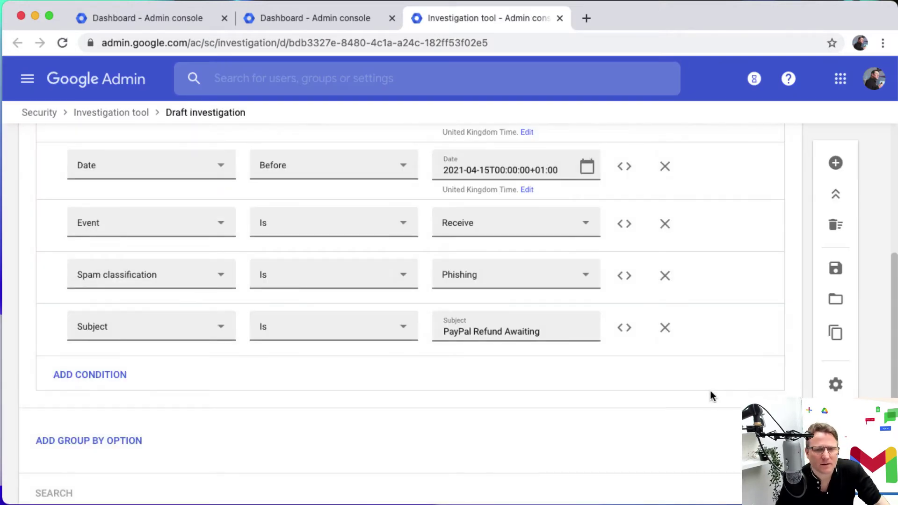
{"action": "scroll", "coordinate": [525, 260], "scroll_direction": "up", "scroll_amount": 2}
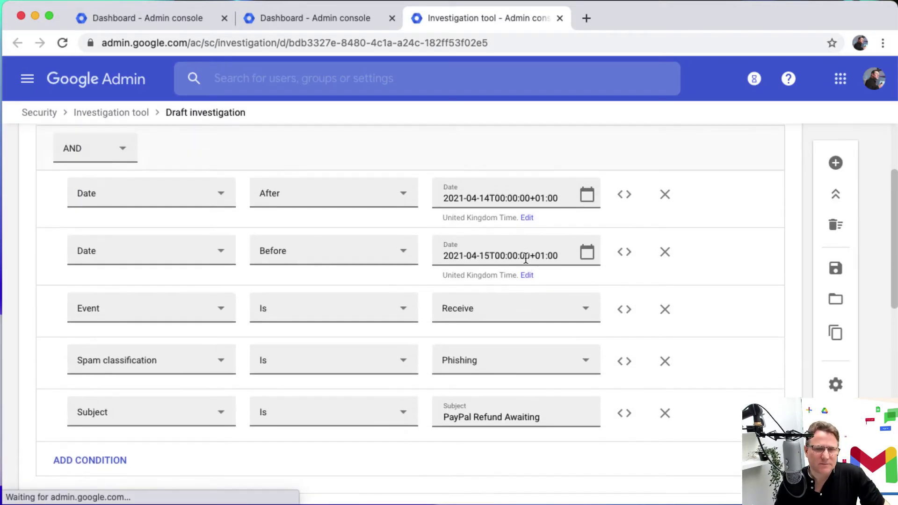
{"action": "scroll", "coordinate": [502, 351], "scroll_direction": "down", "scroll_amount": 4}
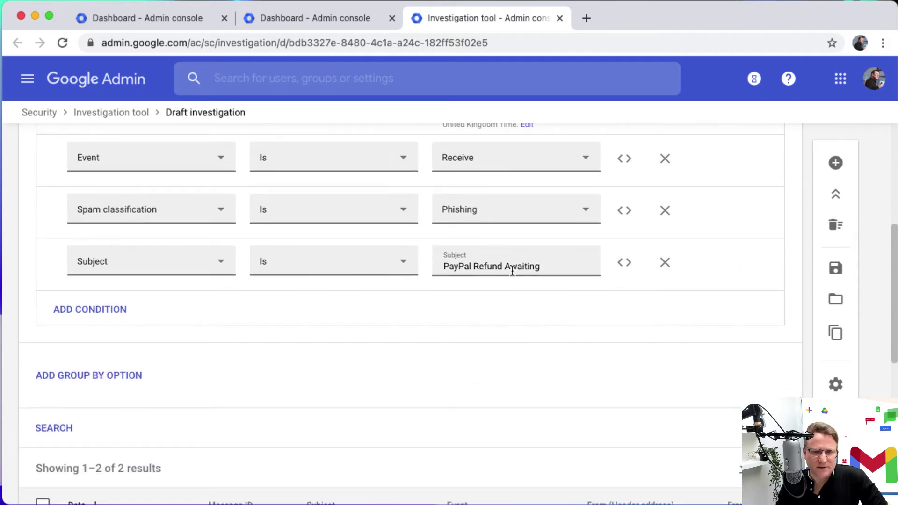
{"action": "scroll", "coordinate": [508, 275], "scroll_direction": "down", "scroll_amount": 3}
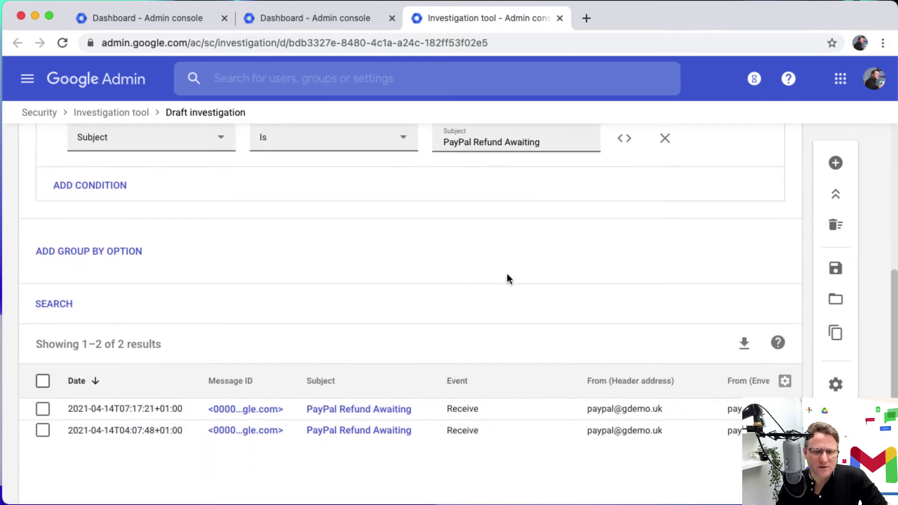
{"action": "scroll", "coordinate": [507, 275], "scroll_direction": "down", "scroll_amount": 3}
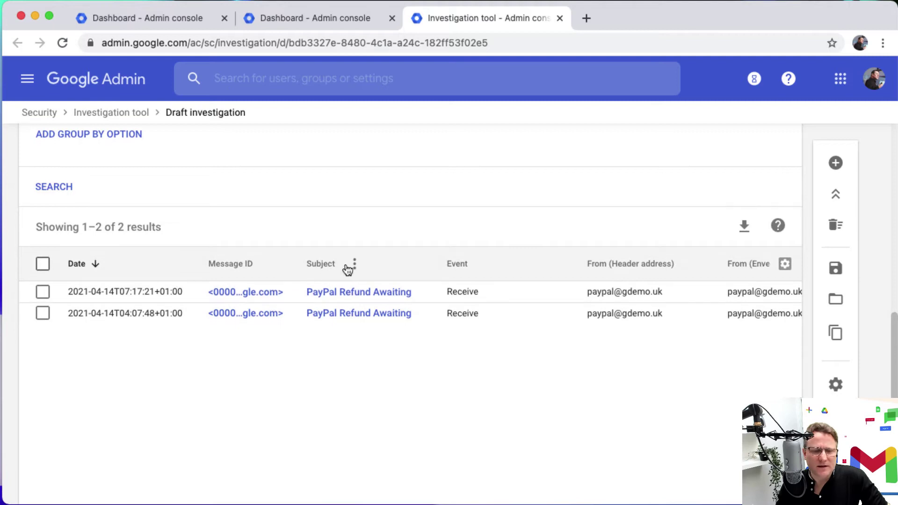
{"action": "scroll", "coordinate": [346, 266], "scroll_direction": "up", "scroll_amount": 2}
{"action": "scroll", "coordinate": [347, 269], "scroll_direction": "down", "scroll_amount": 2}
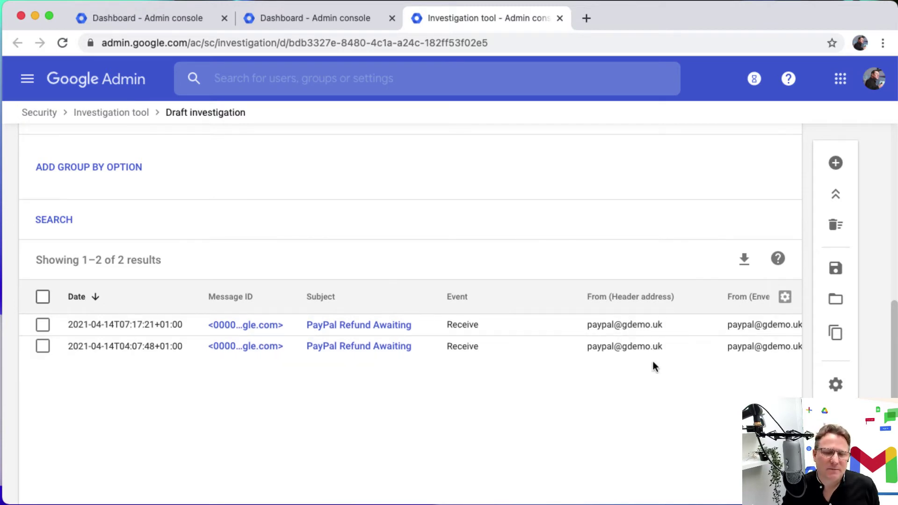
{"action": "scroll", "coordinate": [550, 373], "scroll_direction": "down", "scroll_amount": 1}
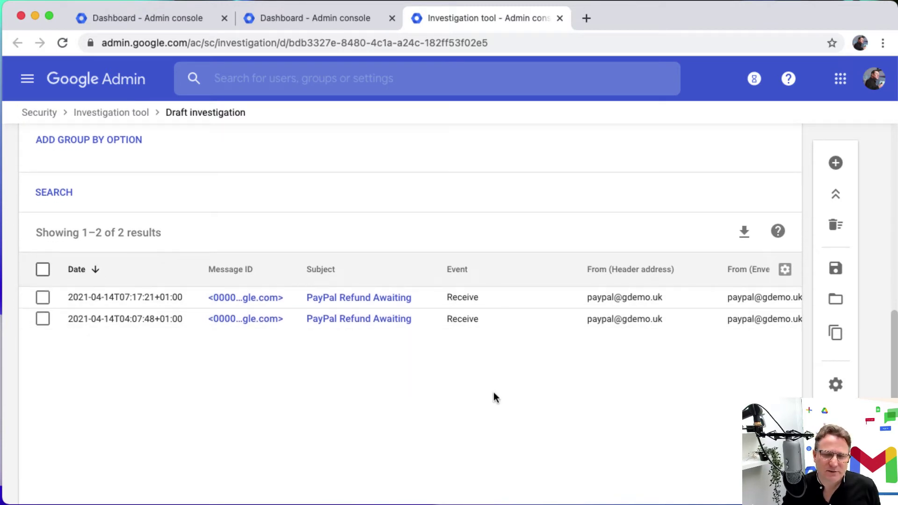
{"action": "scroll", "coordinate": [548, 391], "scroll_direction": "up", "scroll_amount": 2}
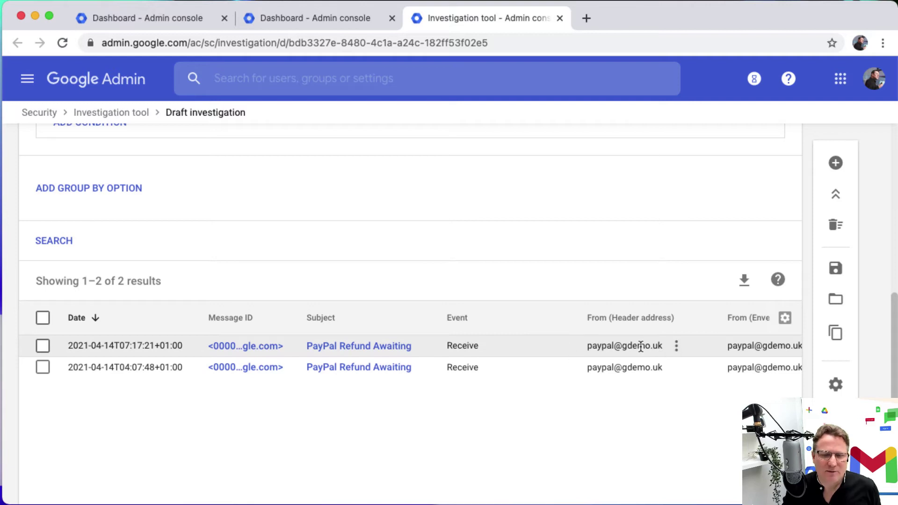
- Open the Message Headers of the 07:17:21 'PayPal Refund Awaiting' email, showing SPF and DKIM passing
{"action": "left_click", "coordinate": [370, 348]}
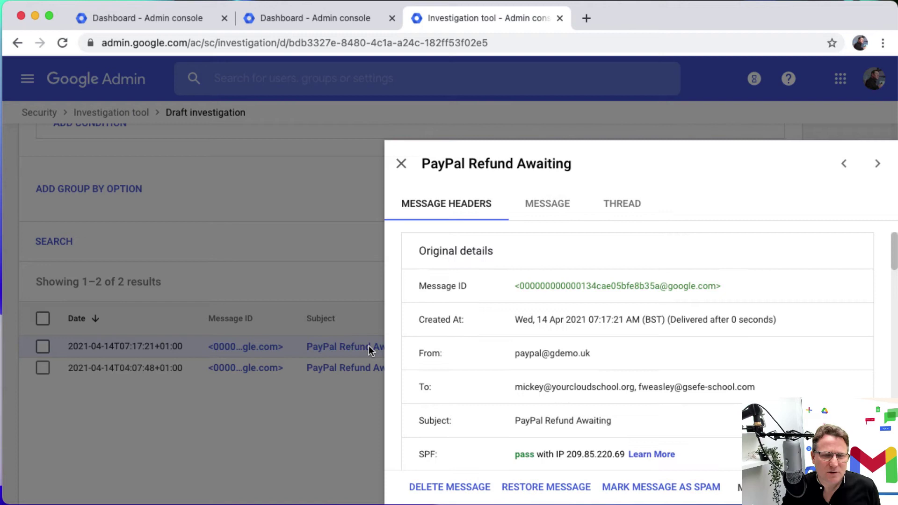
{"action": "scroll", "coordinate": [672, 368], "scroll_direction": "down", "scroll_amount": 3}
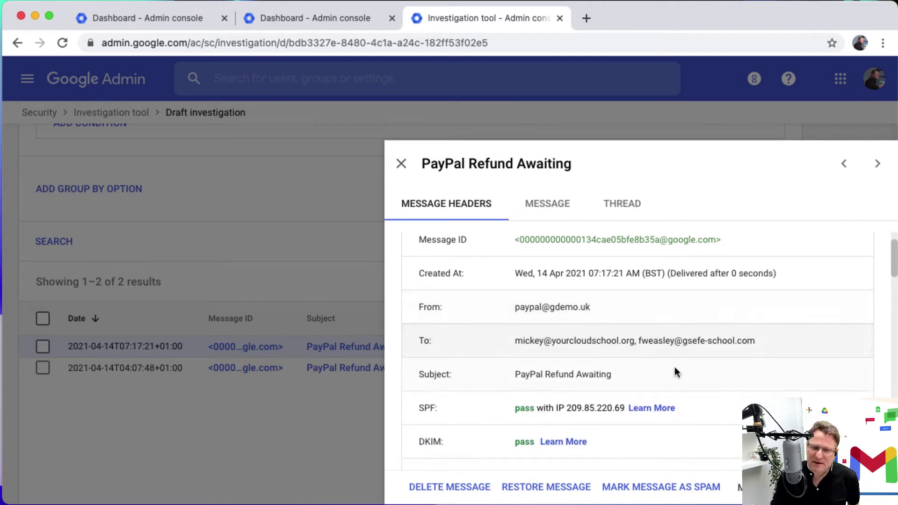
{"action": "scroll", "coordinate": [675, 367], "scroll_direction": "up", "scroll_amount": 3}
{"action": "scroll", "coordinate": [671, 370], "scroll_direction": "down", "scroll_amount": 1}
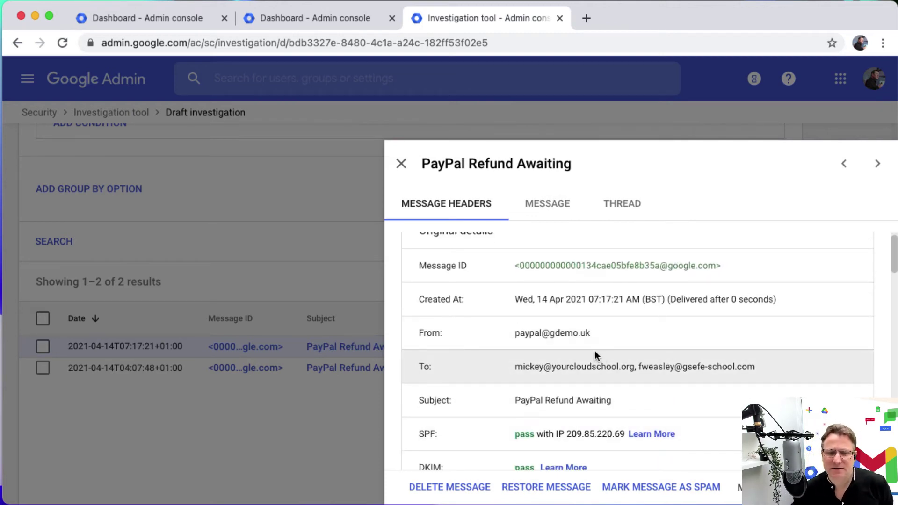
{"action": "scroll", "coordinate": [594, 323], "scroll_direction": "down", "scroll_amount": 3}
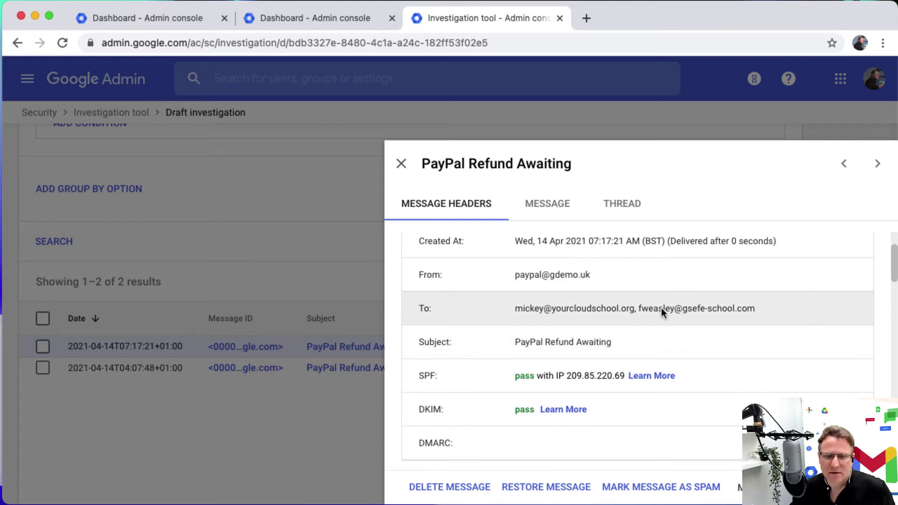
{"action": "scroll", "coordinate": [655, 313], "scroll_direction": "down", "scroll_amount": 3}
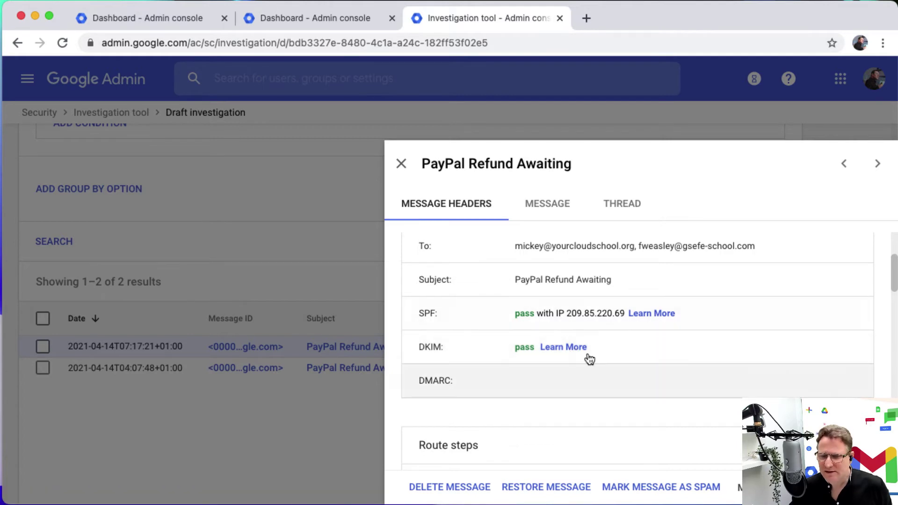
- Review the message's Route steps and Raw header
{"action": "scroll", "coordinate": [617, 362], "scroll_direction": "down", "scroll_amount": 5}
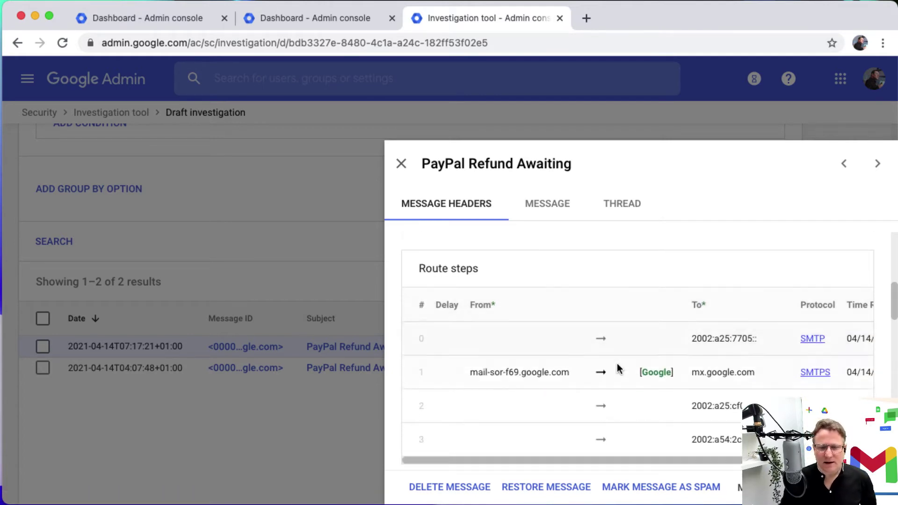
{"action": "scroll", "coordinate": [601, 353], "scroll_direction": "up", "scroll_amount": 6}
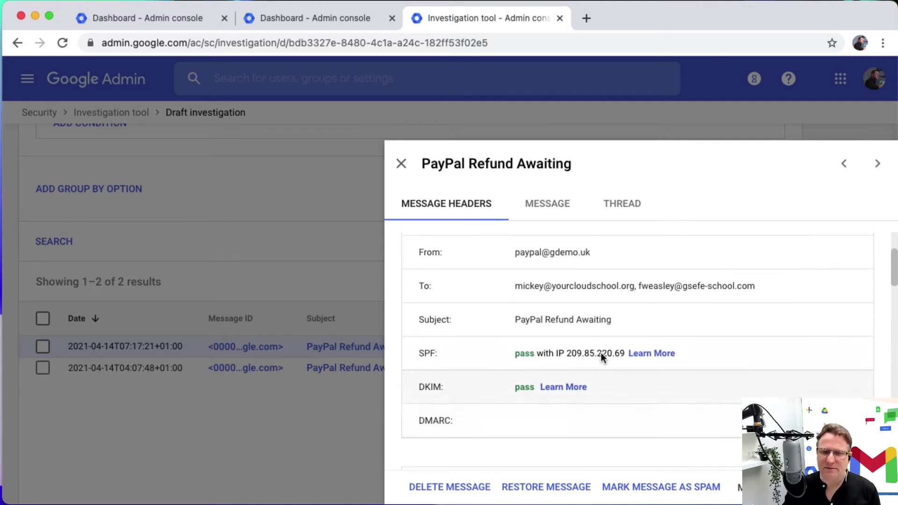
{"action": "scroll", "coordinate": [601, 356], "scroll_direction": "up", "scroll_amount": 3}
{"action": "scroll", "coordinate": [749, 353], "scroll_direction": "down", "scroll_amount": 2}
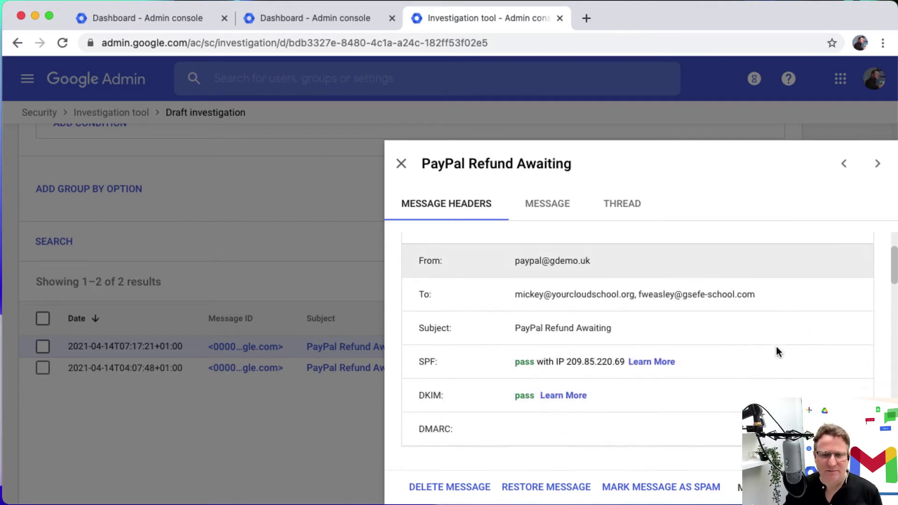
{"action": "scroll", "coordinate": [777, 351], "scroll_direction": "down", "scroll_amount": 7}
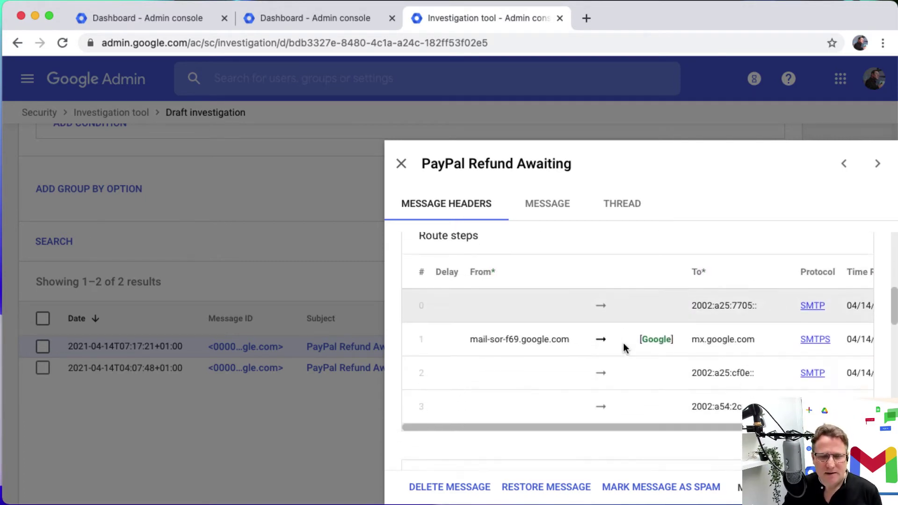
{"action": "scroll", "coordinate": [624, 345], "scroll_direction": "down", "scroll_amount": 5}
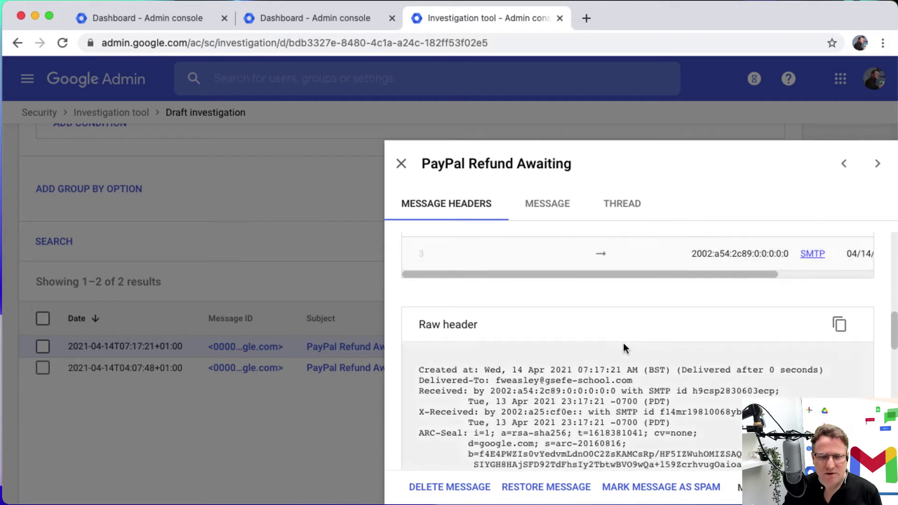
{"action": "scroll", "coordinate": [623, 344], "scroll_direction": "down", "scroll_amount": 4}
{"action": "scroll", "coordinate": [623, 344], "scroll_direction": "up", "scroll_amount": 3}
{"action": "scroll", "coordinate": [624, 344], "scroll_direction": "down", "scroll_amount": 5}
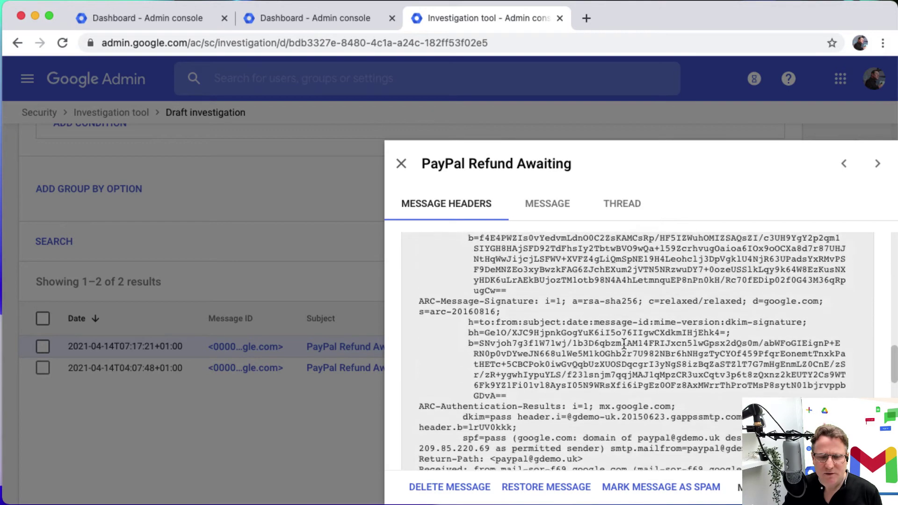
{"action": "scroll", "coordinate": [624, 345], "scroll_direction": "down", "scroll_amount": 10}
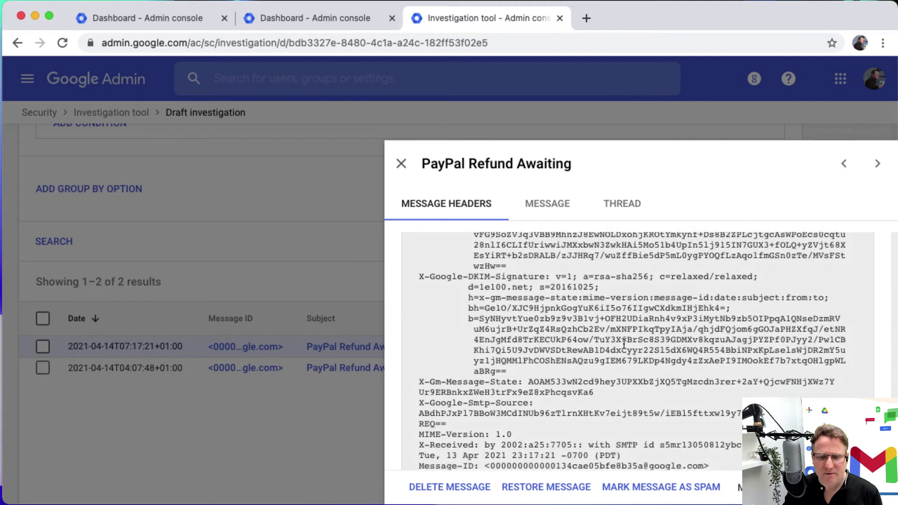
{"action": "scroll", "coordinate": [624, 345], "scroll_direction": "up", "scroll_amount": 20}
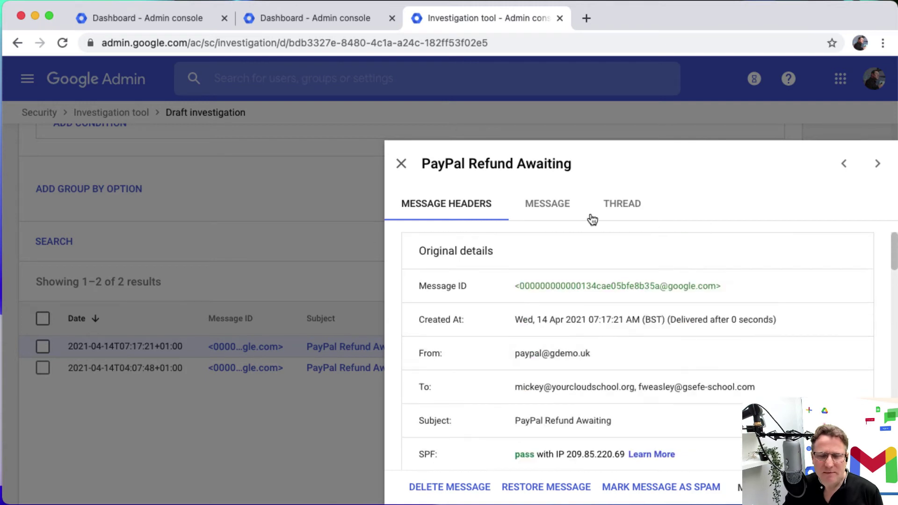
- Justify viewing the email body with the reason 'Phishing investigation - review of message'
{"action": "left_click", "coordinate": [557, 215]}
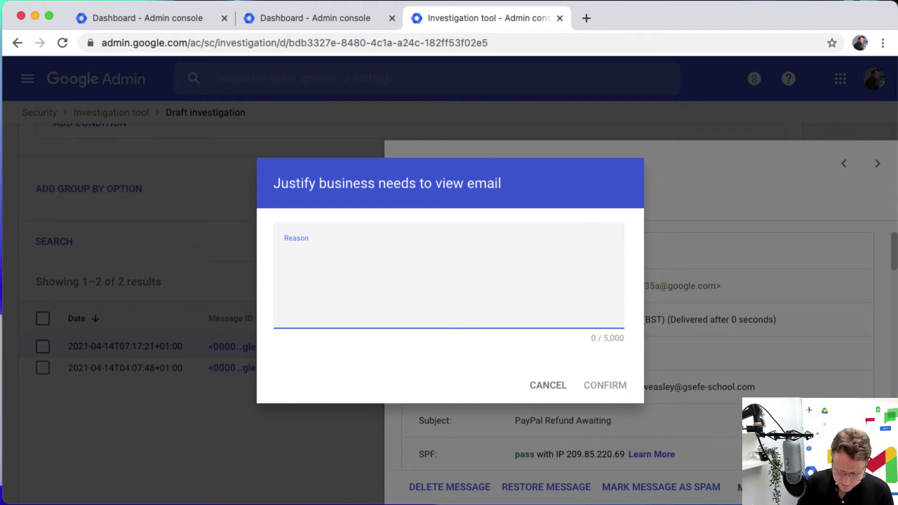
{"action": "type", "text": "Phishing"}
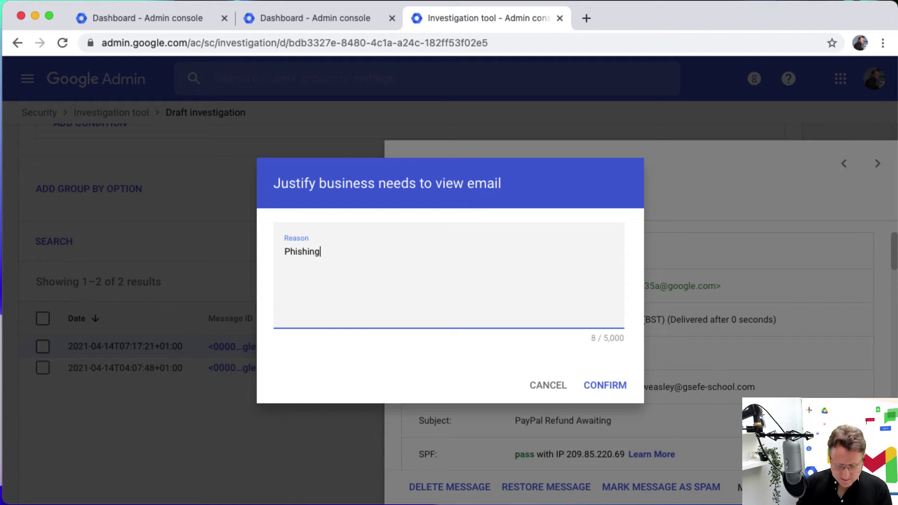
{"action": "type", "text": " inve"}
{"action": "key", "text": "BackSpace"}
{"action": "key", "text": "BackSpace"}
{"action": "type", "text": "ve"}
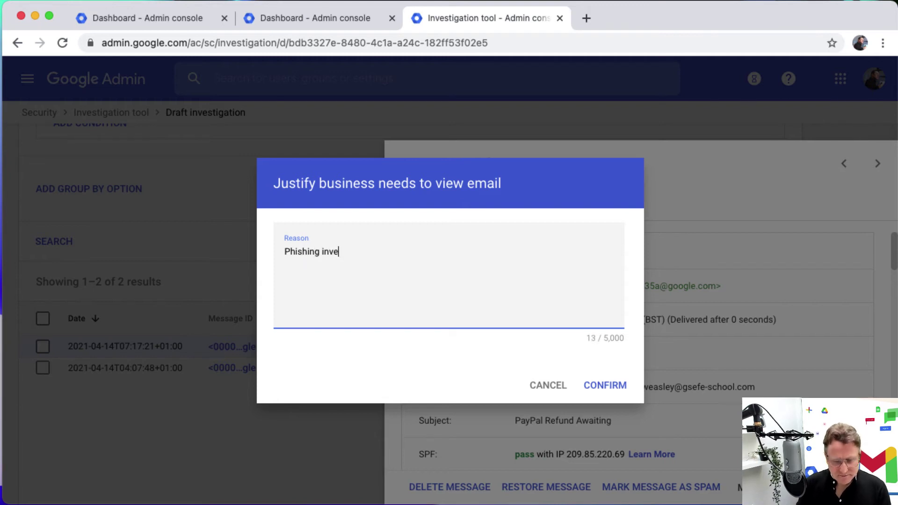
{"action": "type", "text": "stigation "}
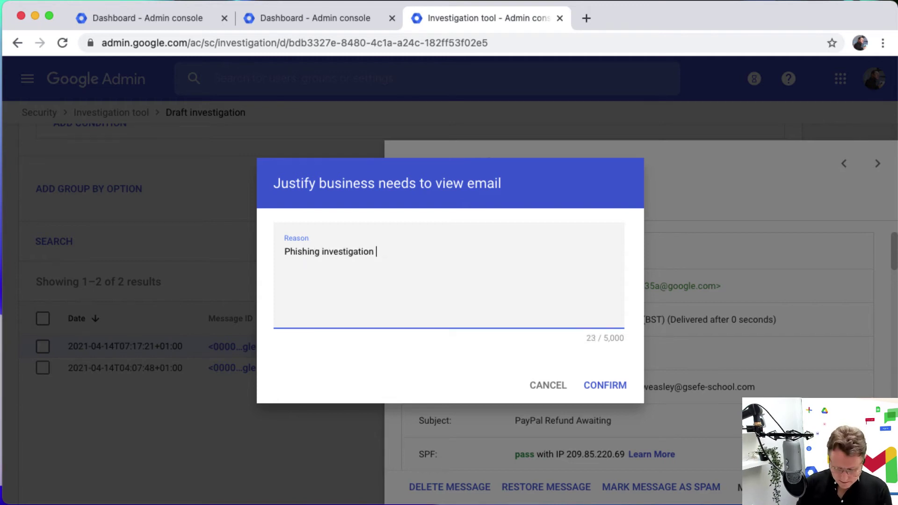
{"action": "type", "text": "- review of mes"}
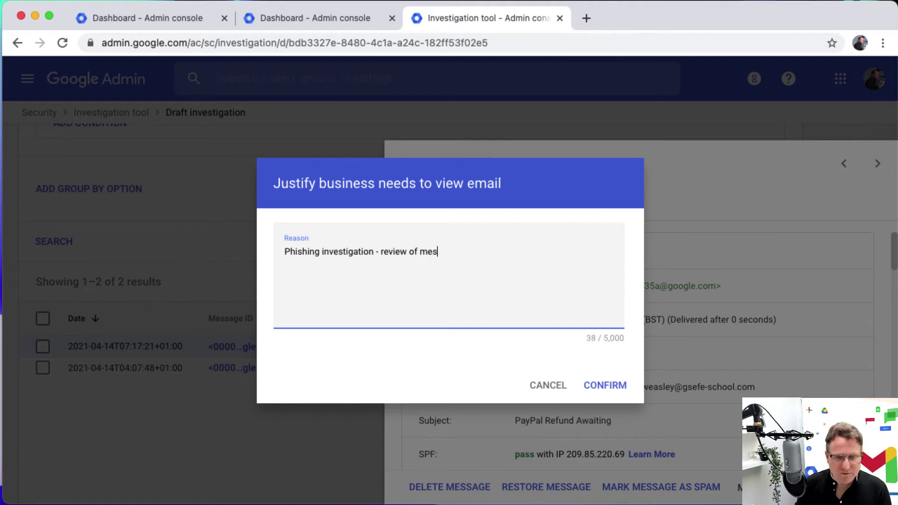
{"action": "type", "text": "sage"}
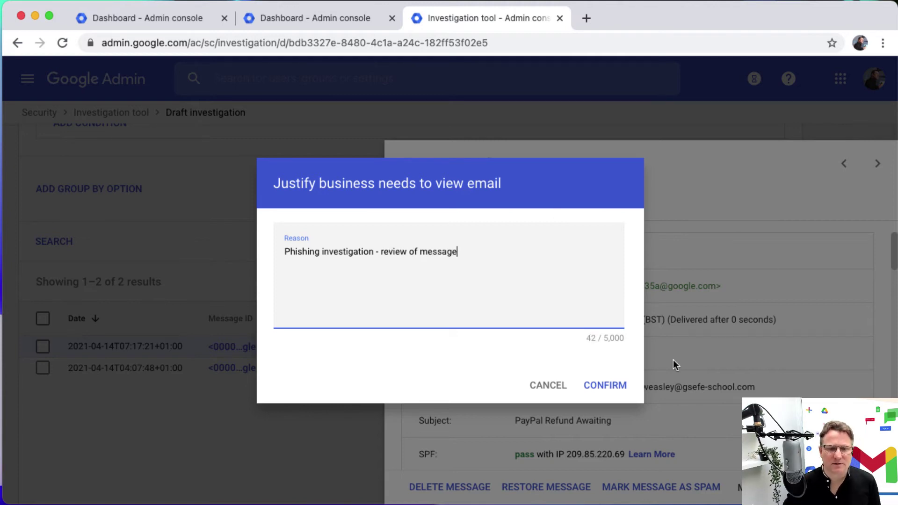
{"action": "left_click", "coordinate": [608, 384]}
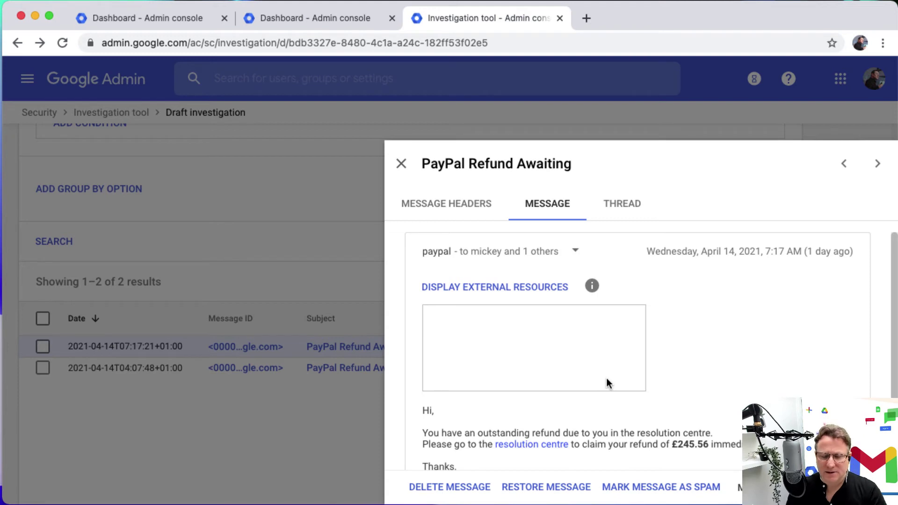
- Display the email's external resources and read its £245.56 refund claim and 'resolution centre' link
{"action": "scroll", "coordinate": [661, 379], "scroll_direction": "down", "scroll_amount": 2}
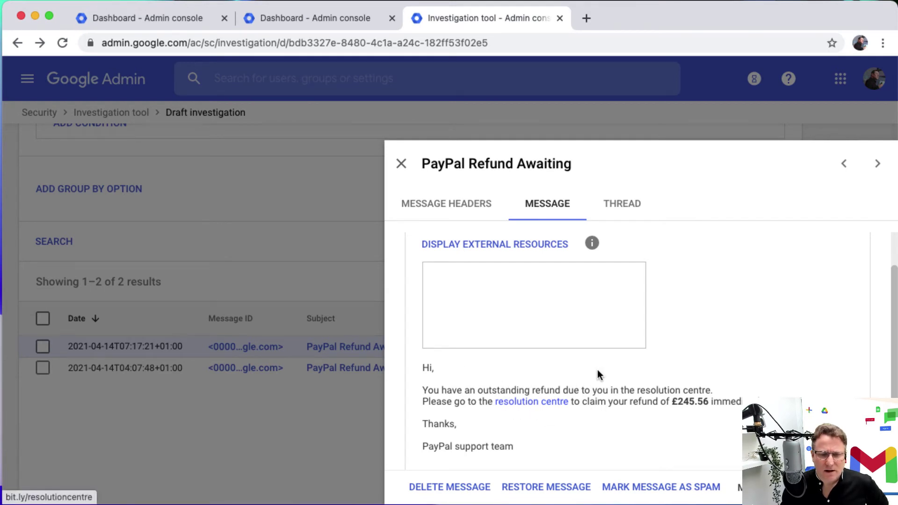
{"action": "scroll", "coordinate": [591, 369], "scroll_direction": "down", "scroll_amount": 1}
{"action": "scroll", "coordinate": [588, 371], "scroll_direction": "up", "scroll_amount": 2}
{"action": "scroll", "coordinate": [588, 370], "scroll_direction": "up", "scroll_amount": 1}
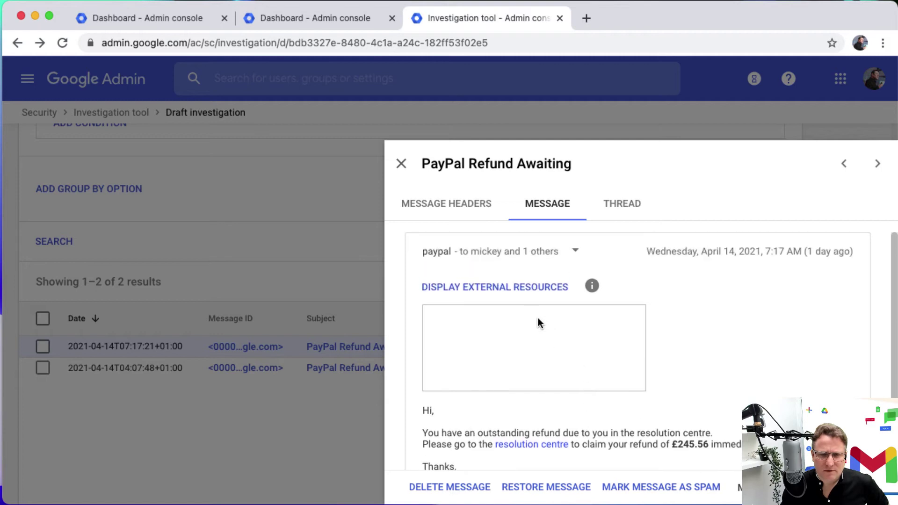
{"action": "left_click", "coordinate": [535, 287]}
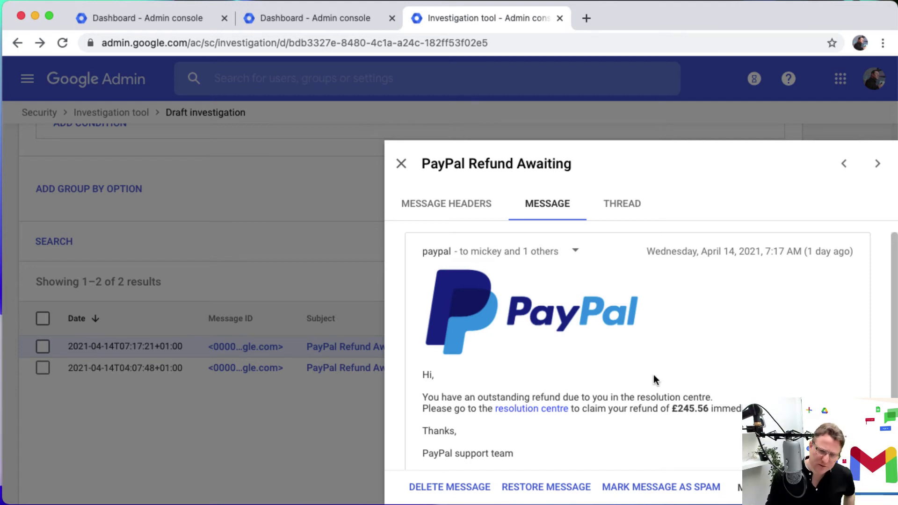
{"action": "scroll", "coordinate": [608, 335], "scroll_direction": "down", "scroll_amount": 1}
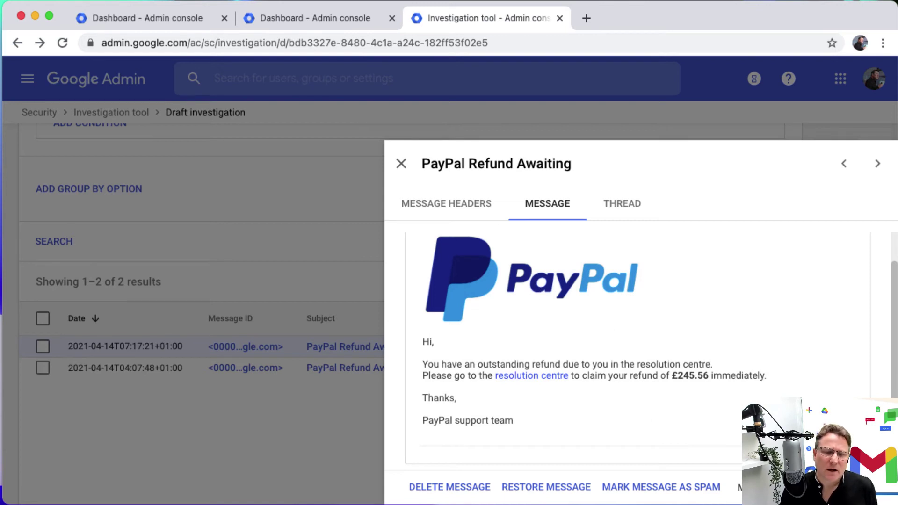
{"action": "mouse_move", "coordinate": [538, 380]}
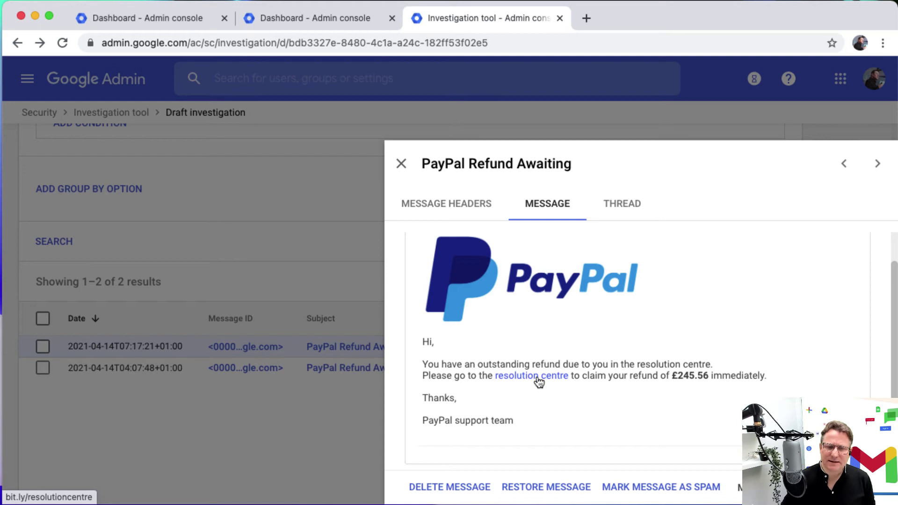
{"action": "scroll", "coordinate": [656, 371], "scroll_direction": "up", "scroll_amount": 2}
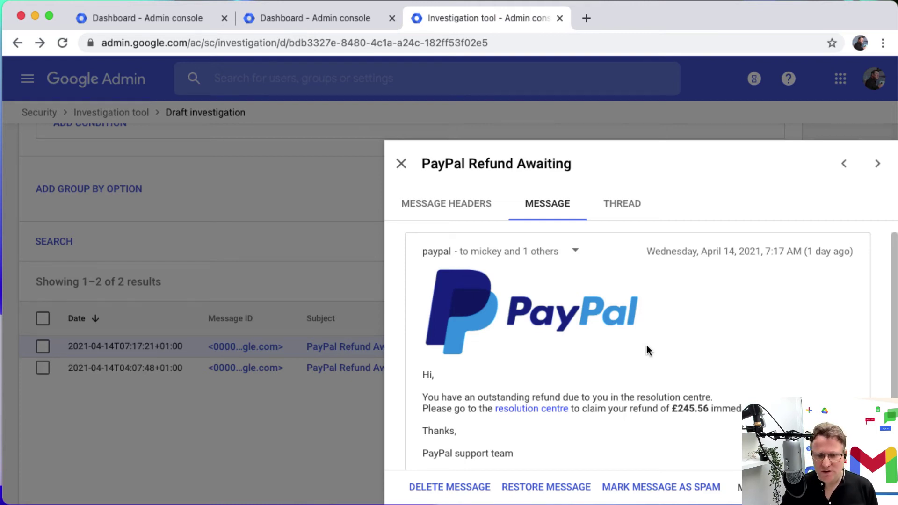
{"action": "left_click", "coordinate": [453, 208]}
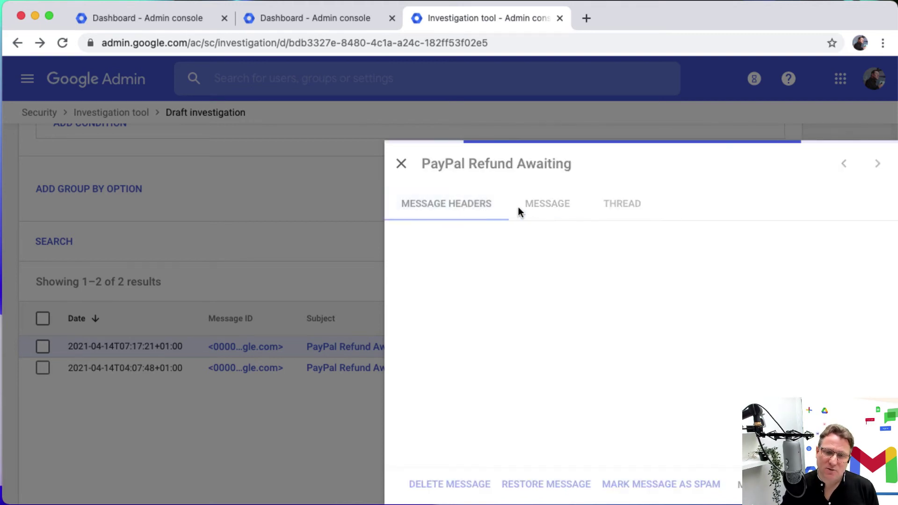
{"action": "left_click", "coordinate": [547, 206]}
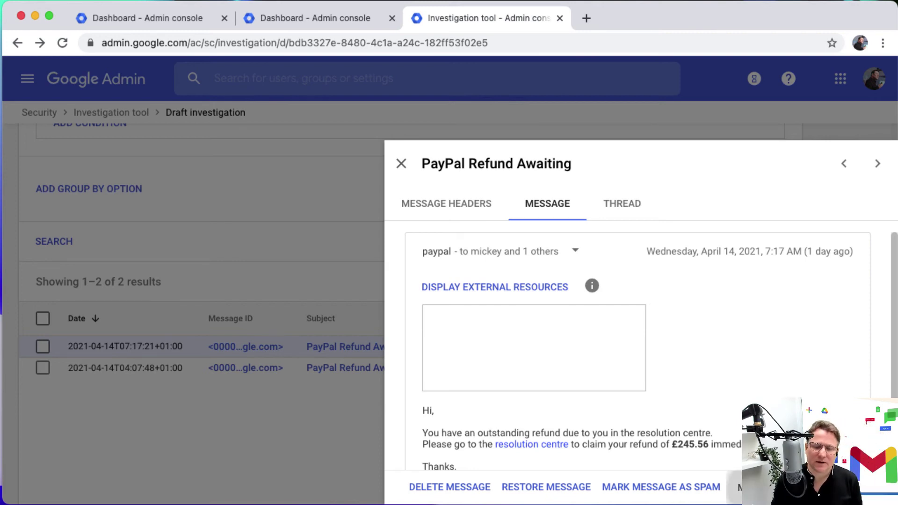
{"action": "left_click", "coordinate": [739, 487]}
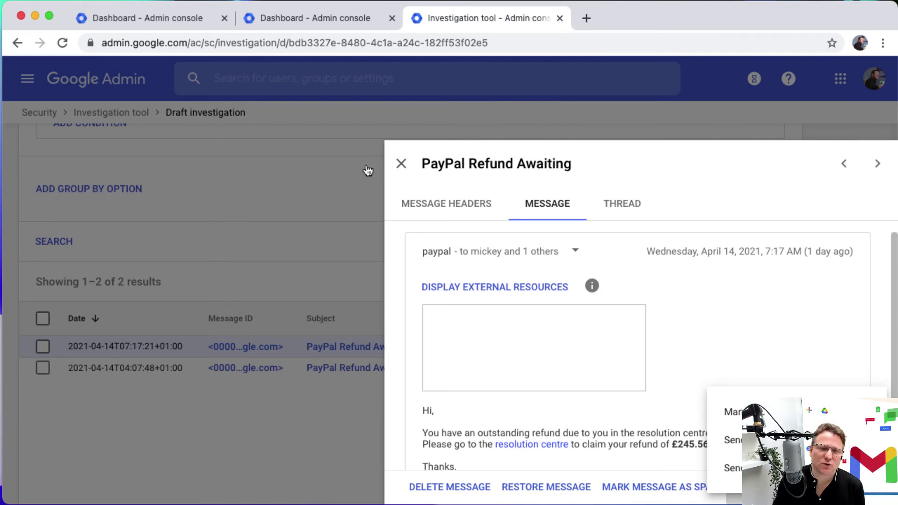
- Close the email panel and return to a fresh Investigation tool search with an empty Search 1
{"action": "left_click", "coordinate": [401, 167]}
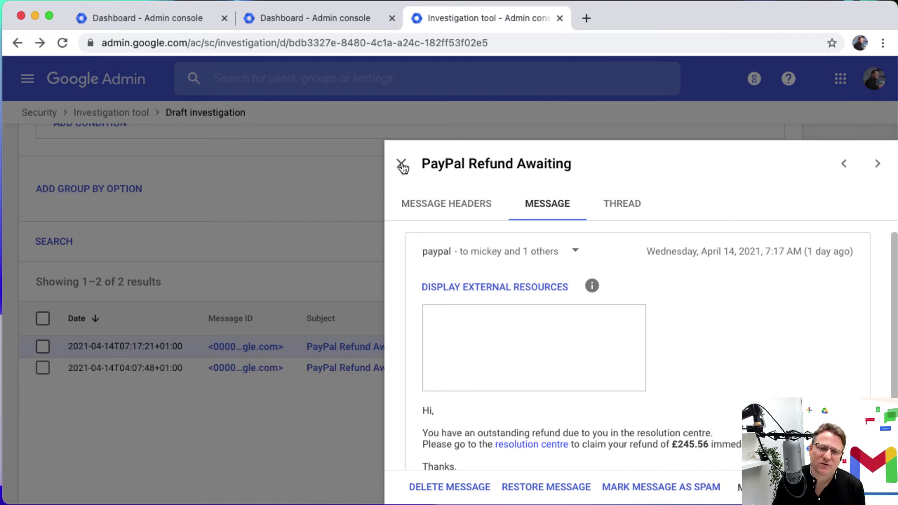
{"action": "left_click", "coordinate": [401, 165]}
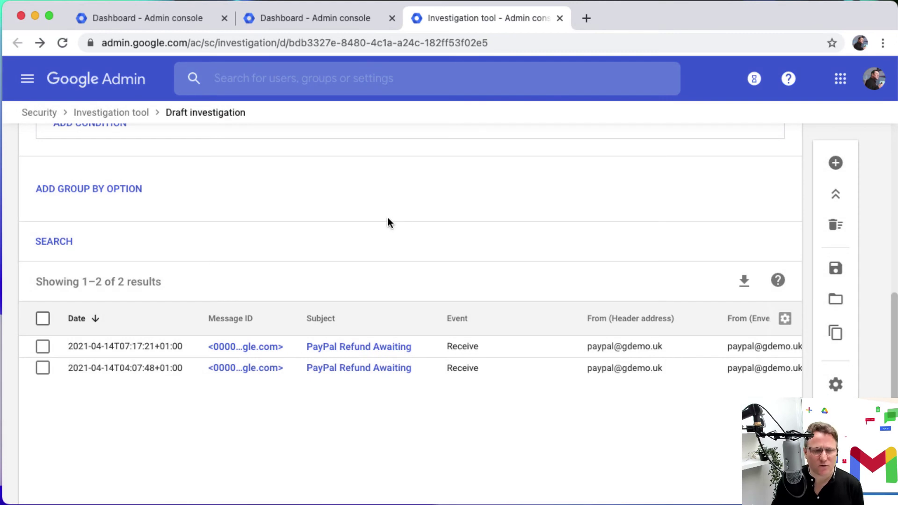
{"action": "scroll", "coordinate": [387, 215], "scroll_direction": "up", "scroll_amount": 3}
{"action": "scroll", "coordinate": [388, 217], "scroll_direction": "up", "scroll_amount": 5}
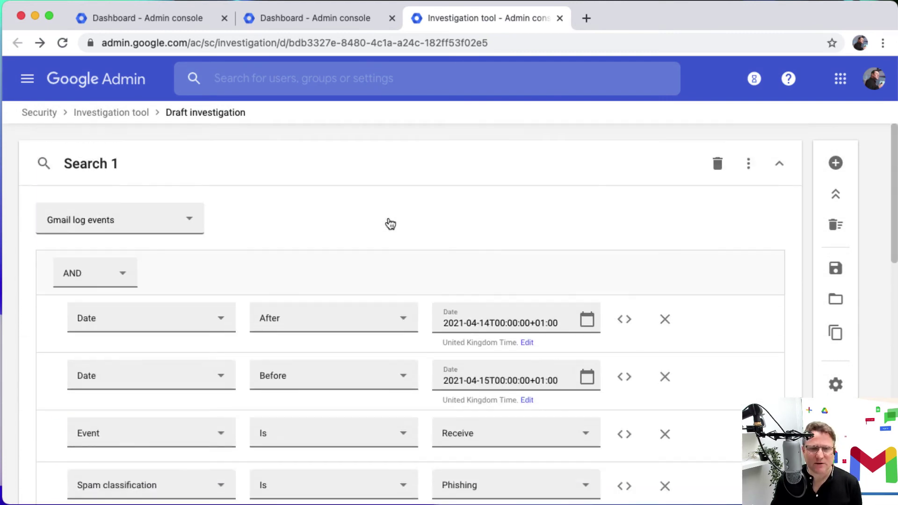
{"action": "scroll", "coordinate": [389, 218], "scroll_direction": "up", "scroll_amount": 3}
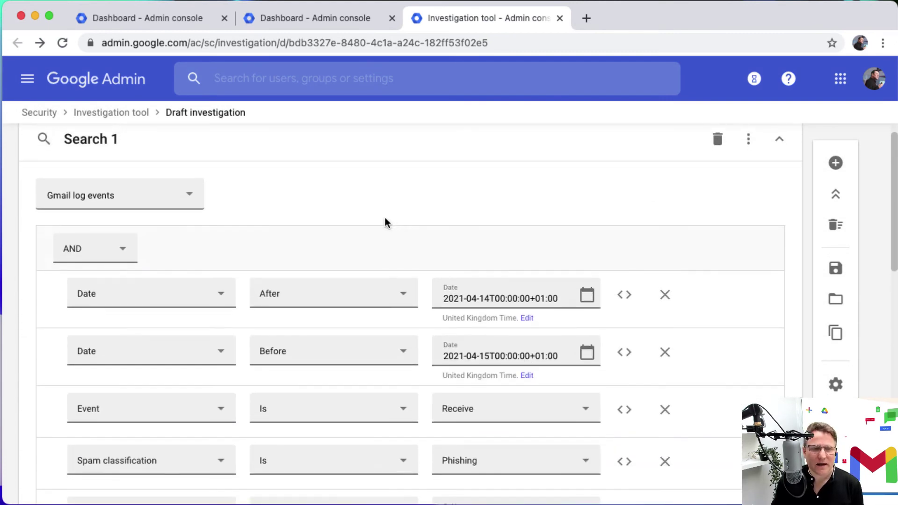
{"action": "scroll", "coordinate": [378, 219], "scroll_direction": "up", "scroll_amount": 3}
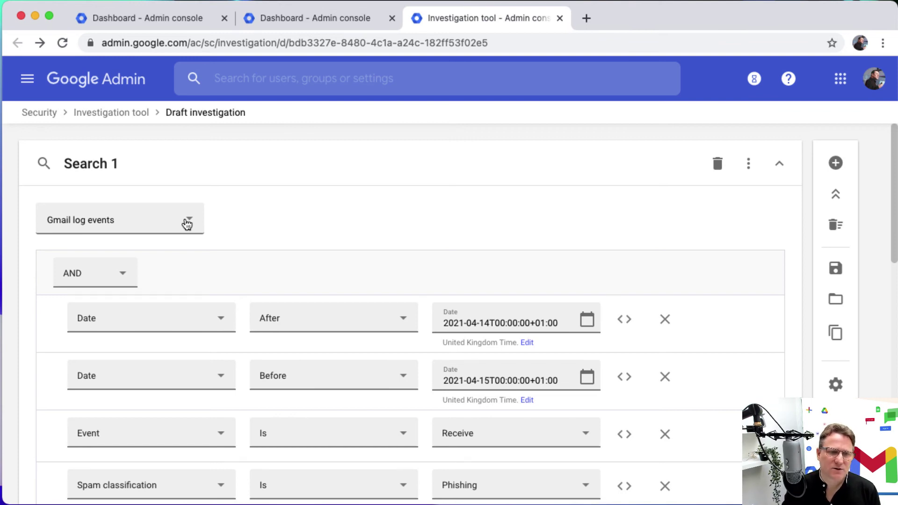
{"action": "left_click", "coordinate": [133, 115]}
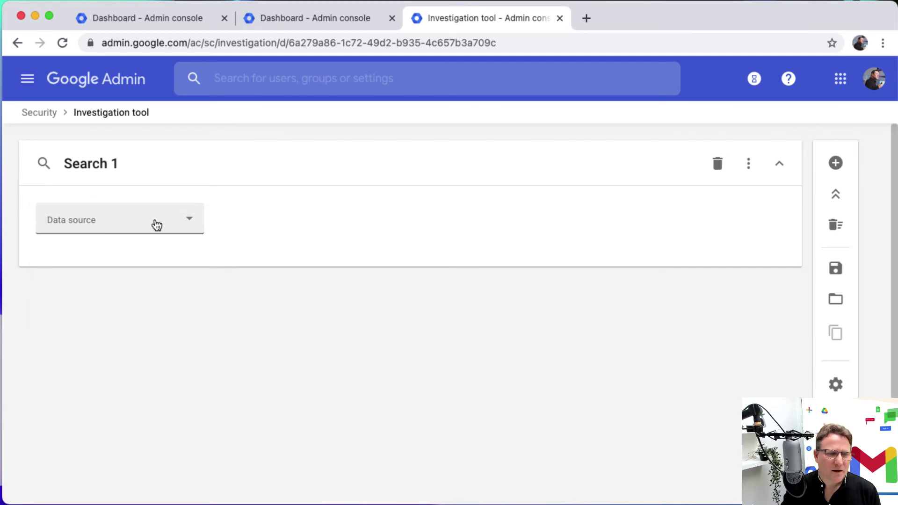
- List Search 1's data sources, from Calendar, Chat and Device log events through Meet, Rule log events and Users
{"action": "left_click", "coordinate": [156, 224]}
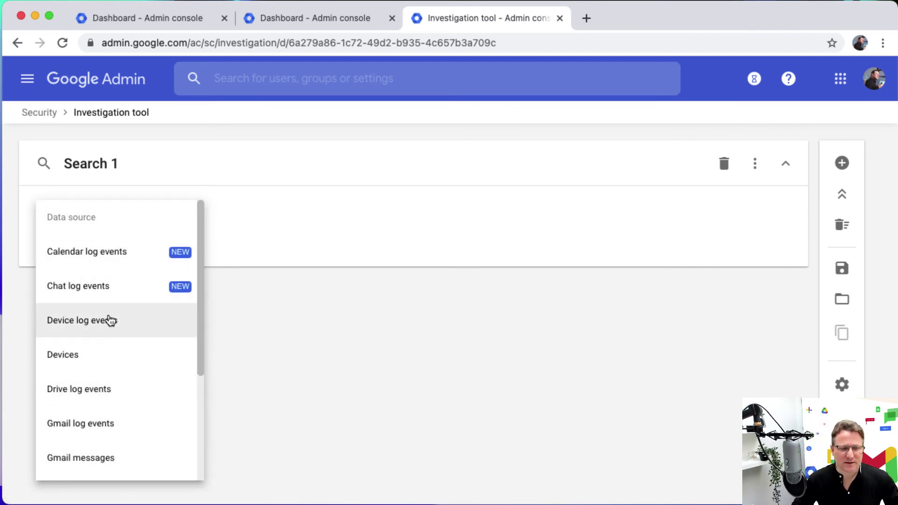
{"action": "scroll", "coordinate": [126, 362], "scroll_direction": "down", "scroll_amount": 5}
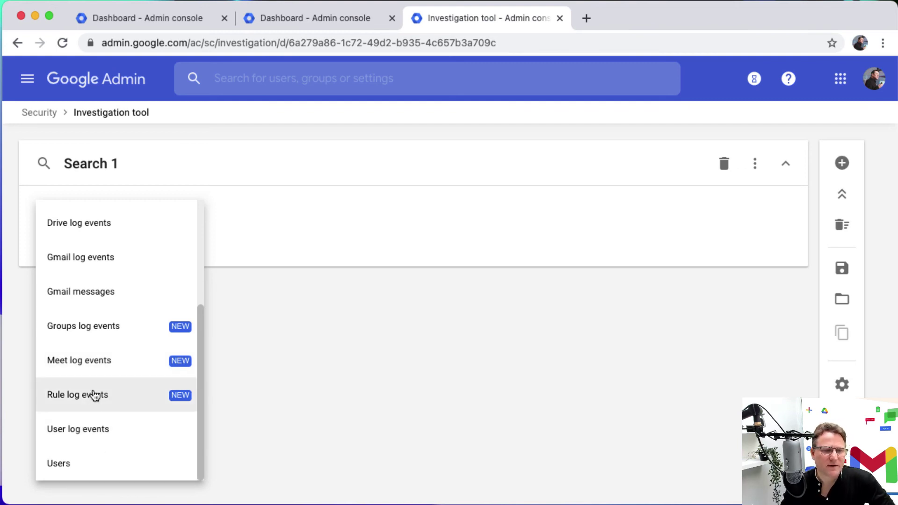
{"action": "scroll", "coordinate": [95, 396], "scroll_direction": "up", "scroll_amount": 3}
{"action": "scroll", "coordinate": [95, 393], "scroll_direction": "up", "scroll_amount": 2}
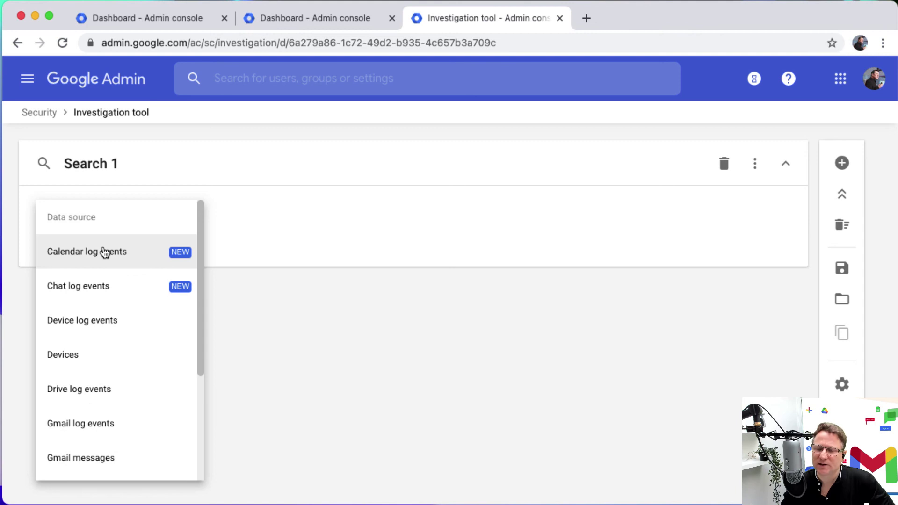